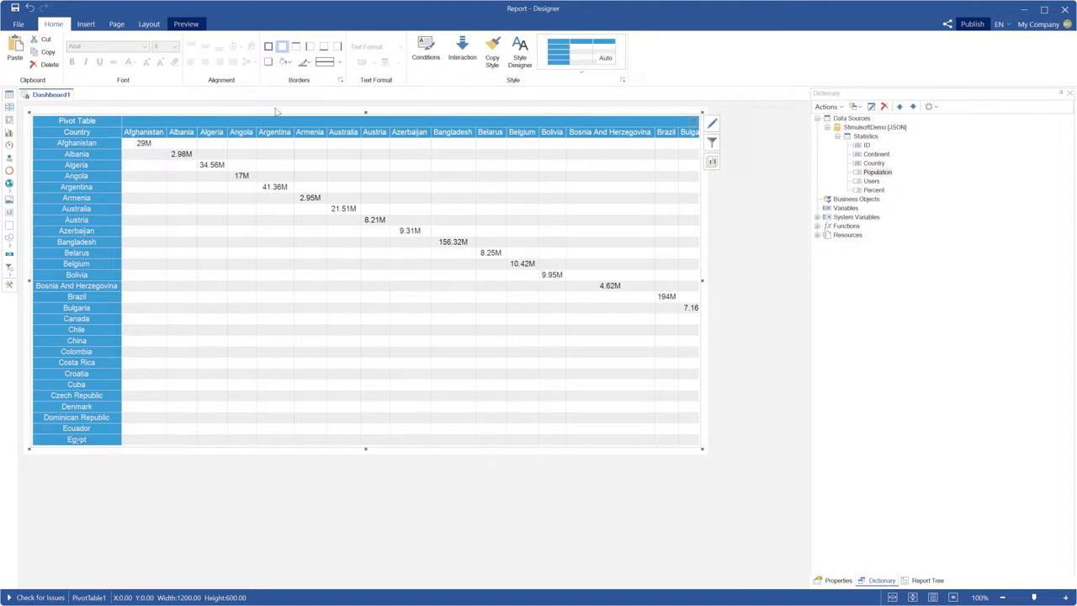
Preview the country population pivot table, then return to the Dashboard1 design view
click(186, 25)
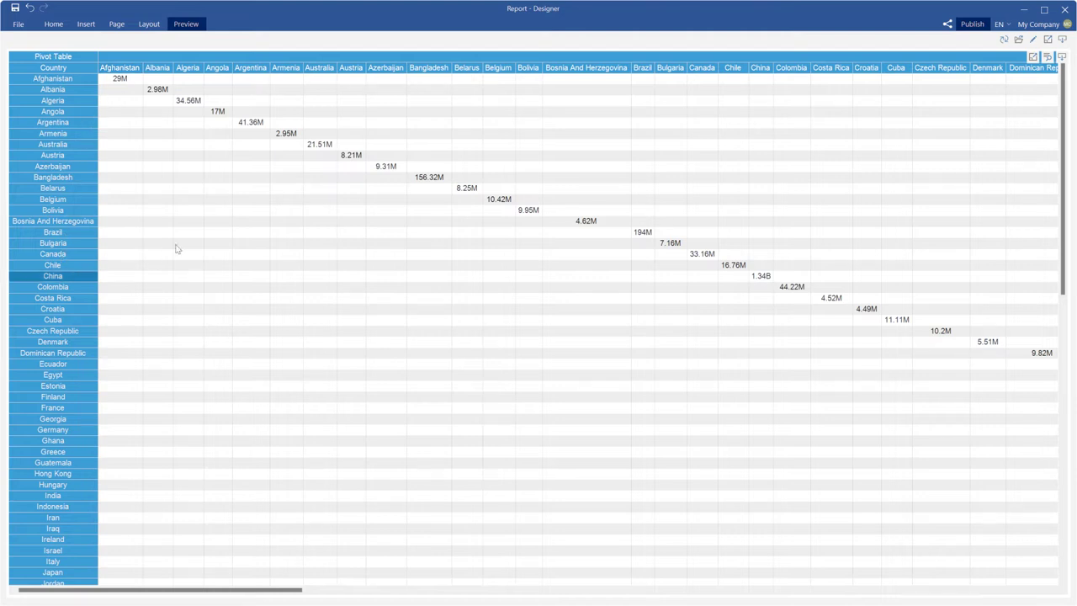
click(53, 24)
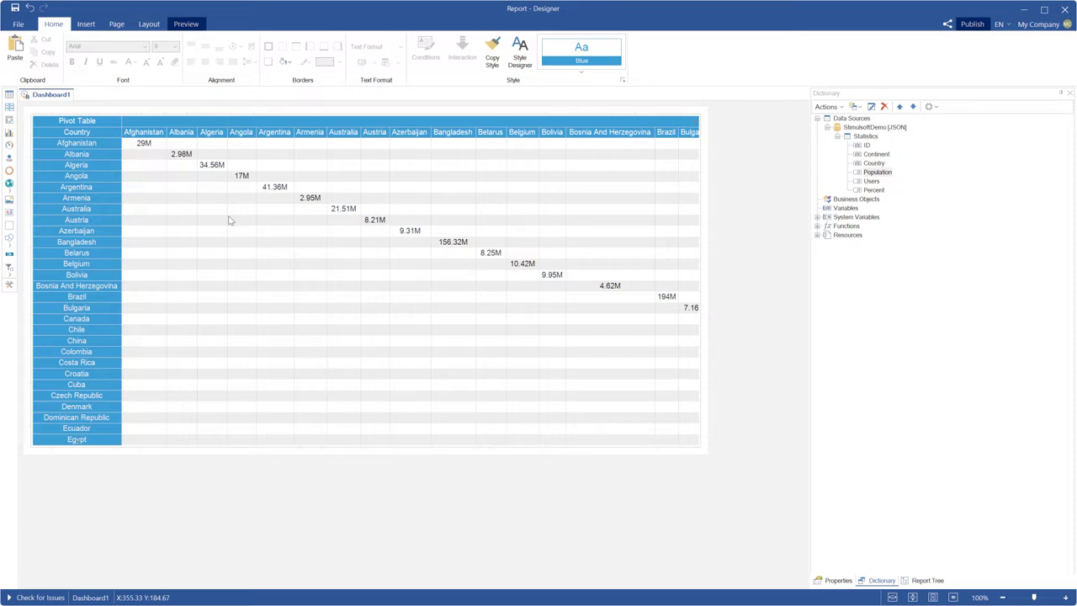
Sort the pivot's Country column field in descending order
double_click(229, 221)
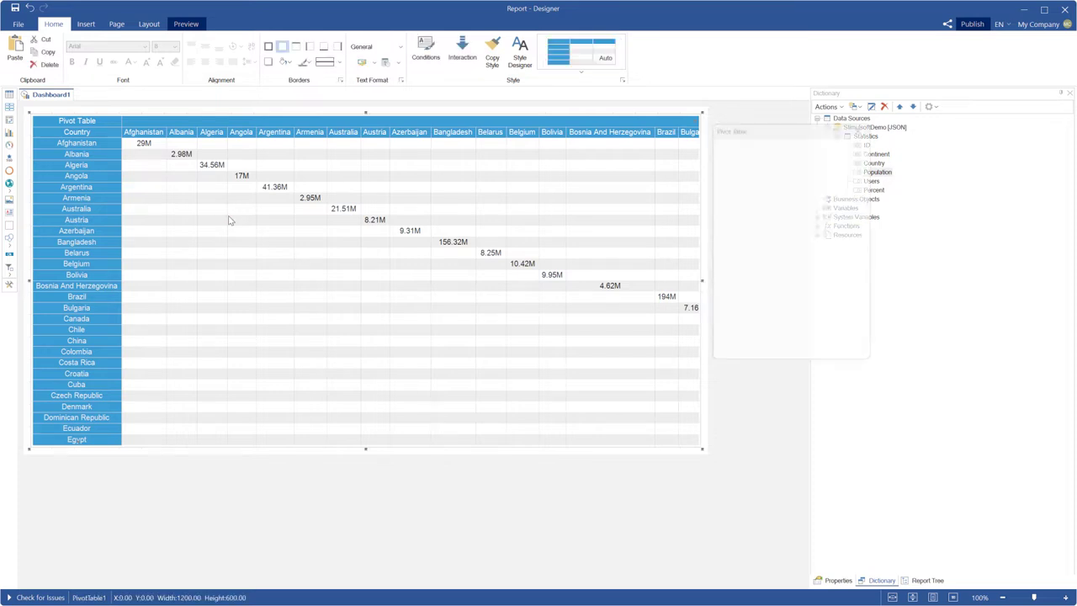
click(756, 168)
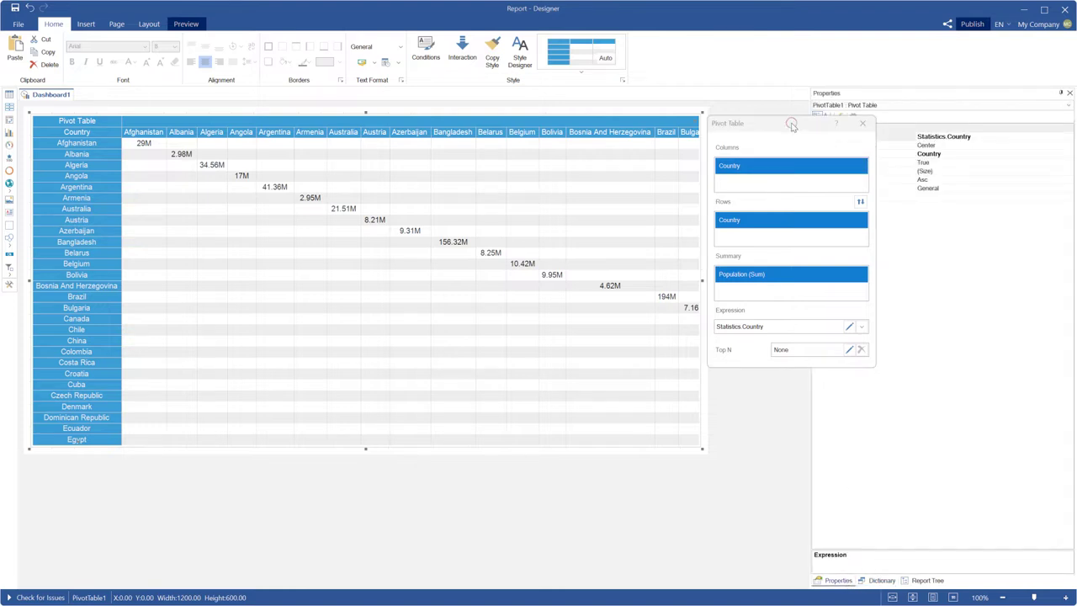
drag(790, 124, 625, 177)
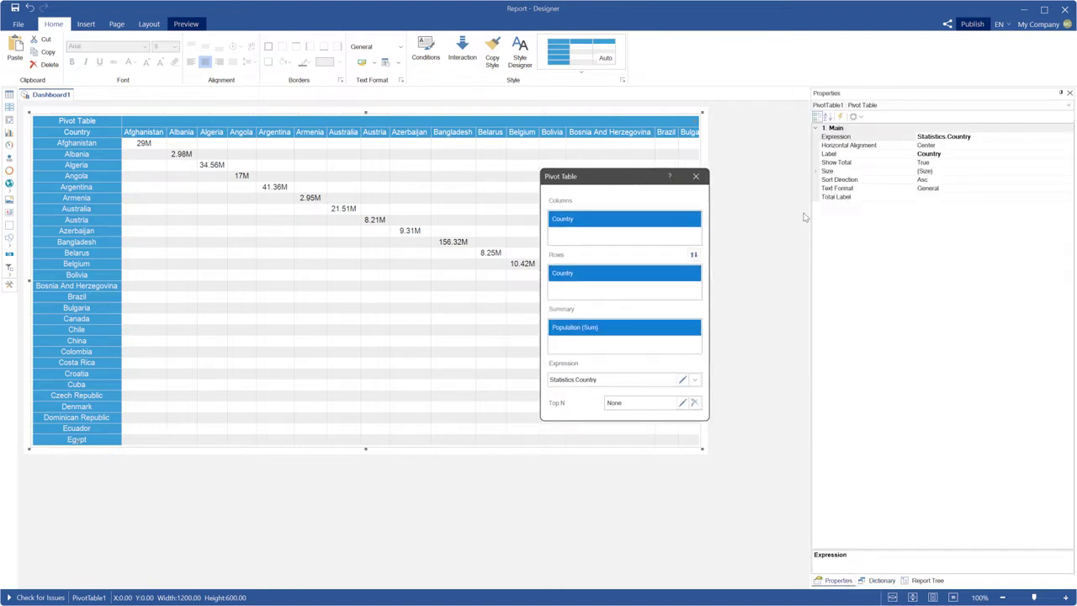
click(836, 180)
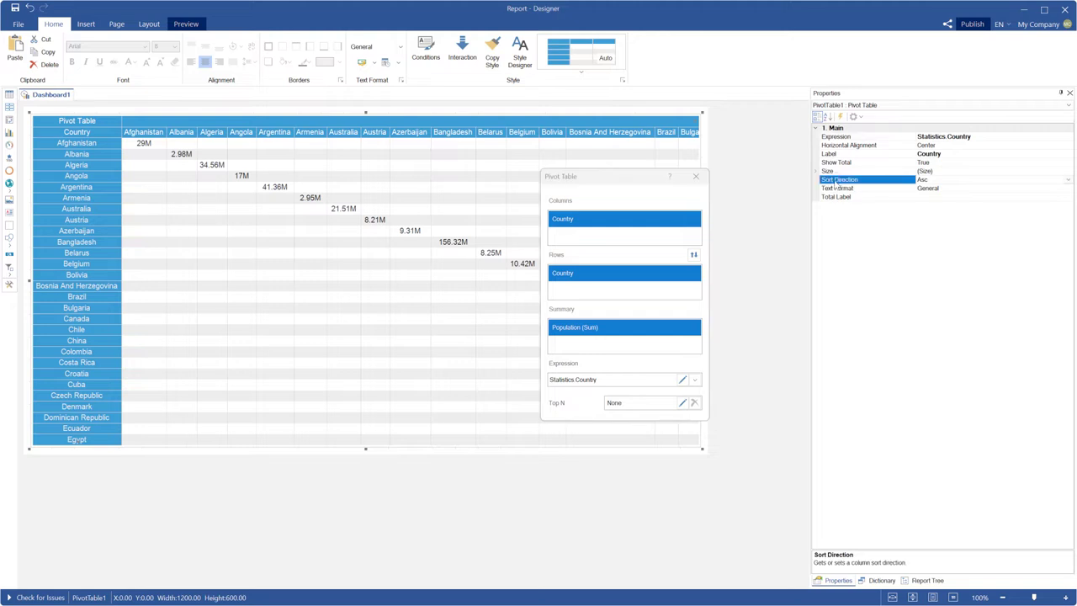
click(1067, 180)
click(922, 199)
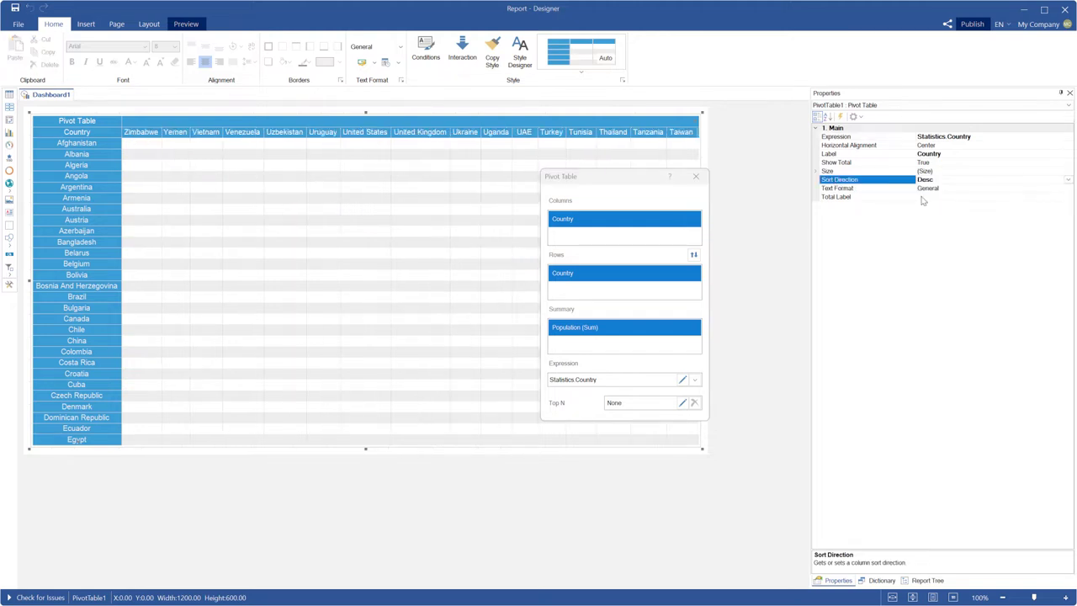
Set the Country row field's sort direction to None and close the editor
click(663, 273)
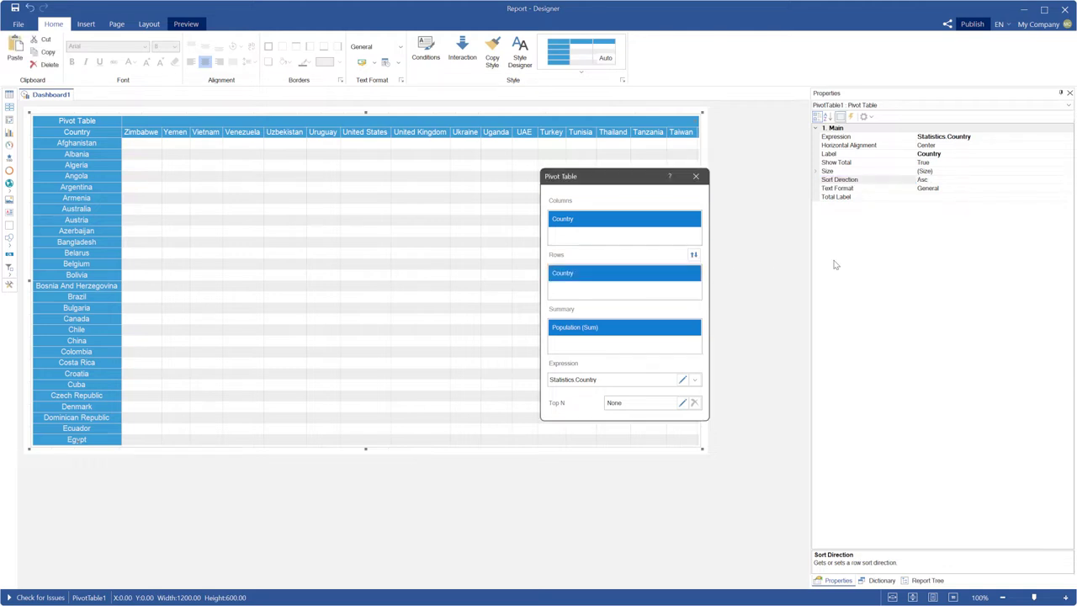
click(1006, 179)
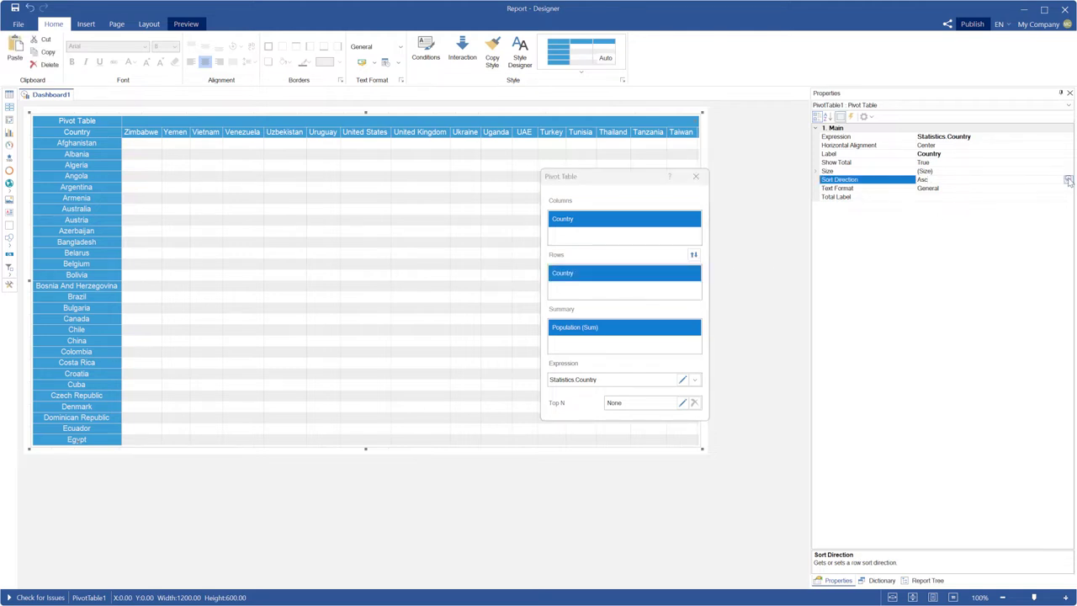
click(1002, 180)
click(925, 207)
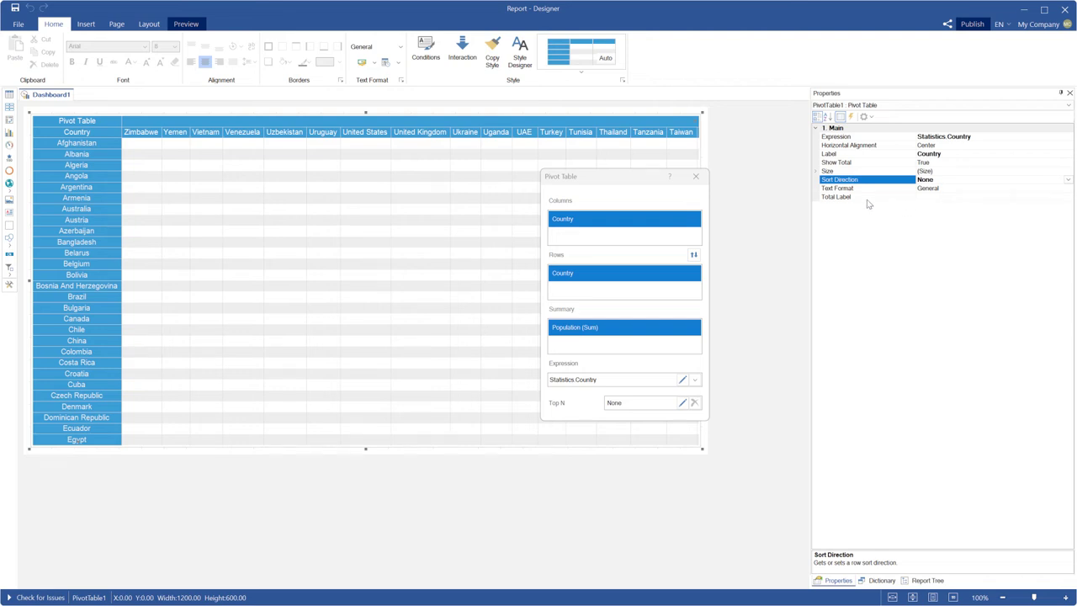
click(696, 176)
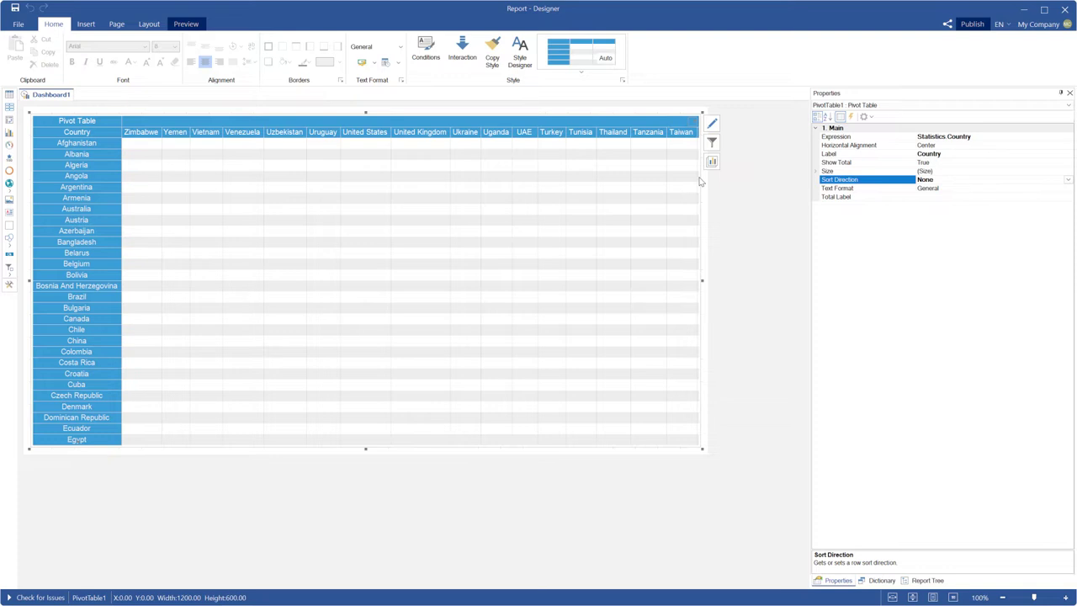
click(181, 26)
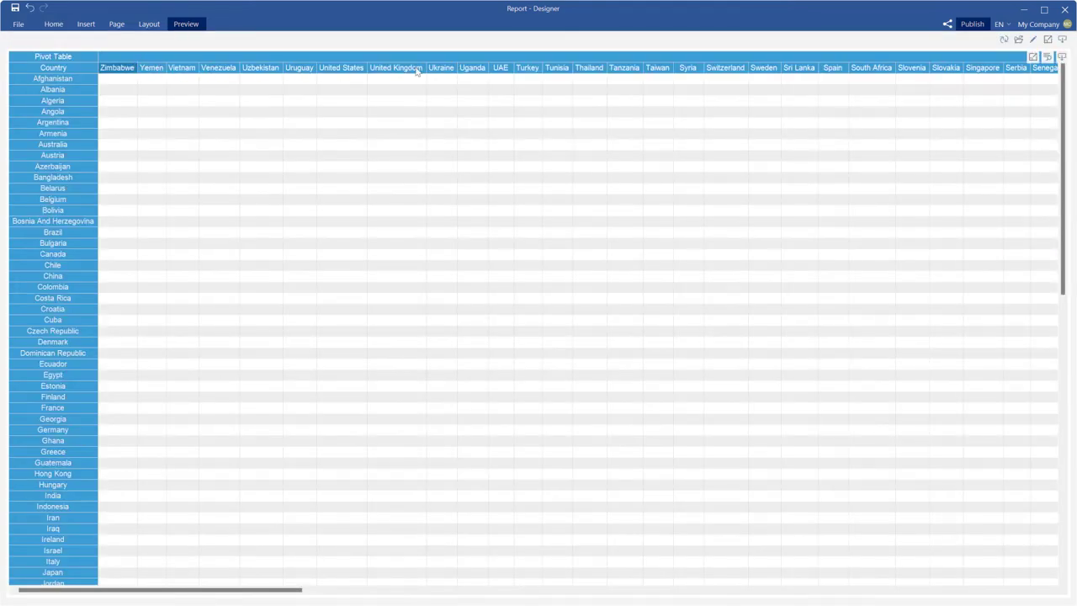
click(53, 23)
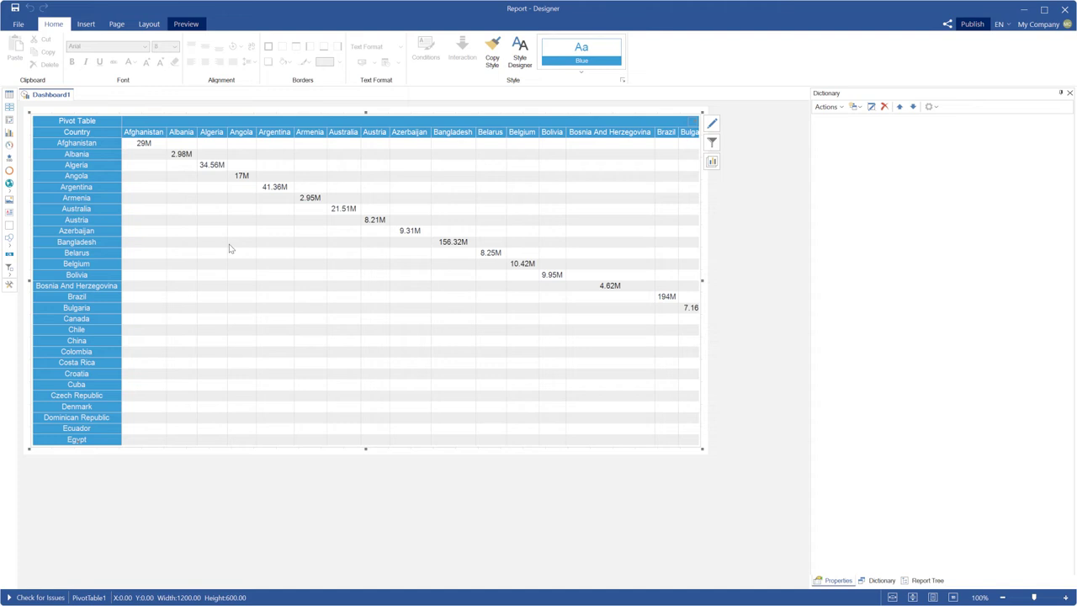
Add the Continent field above Country in both the pivot's Columns and Rows
double_click(413, 272)
drag(767, 128, 672, 138)
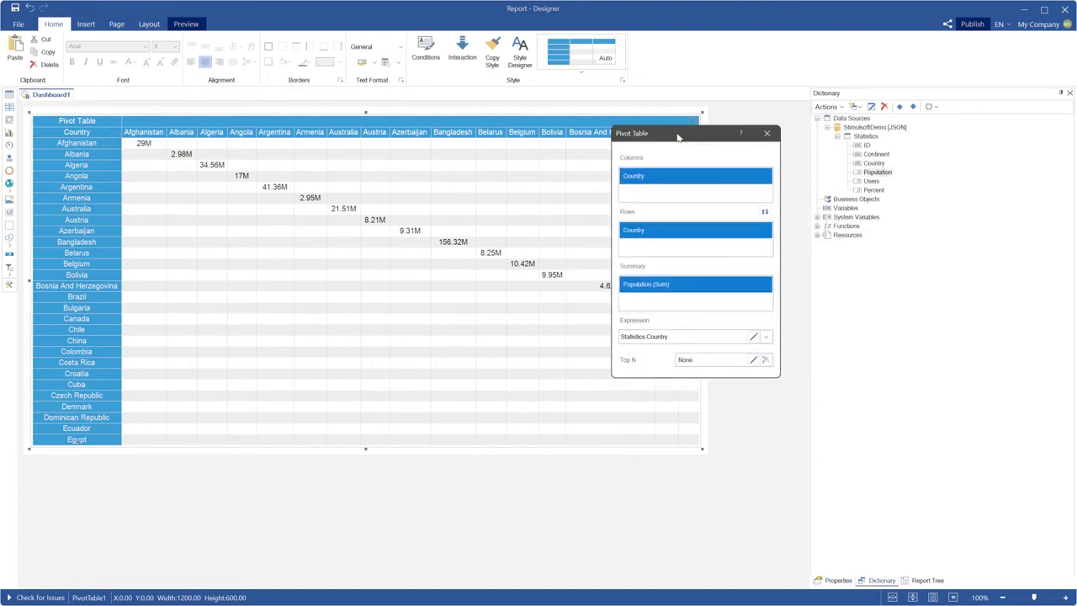
click(874, 155)
drag(876, 155, 695, 181)
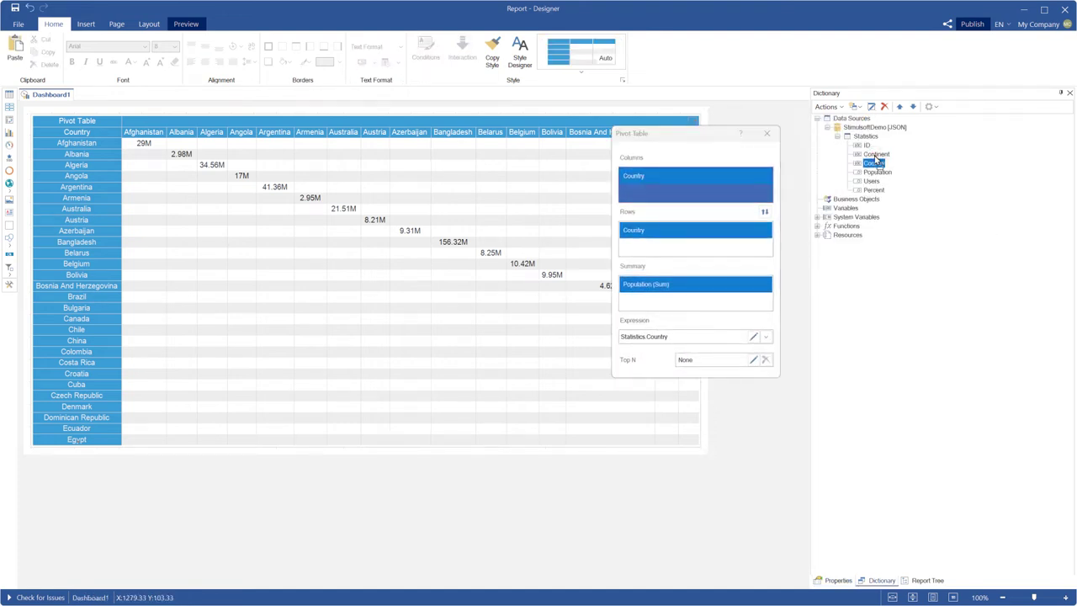
drag(872, 167, 704, 249)
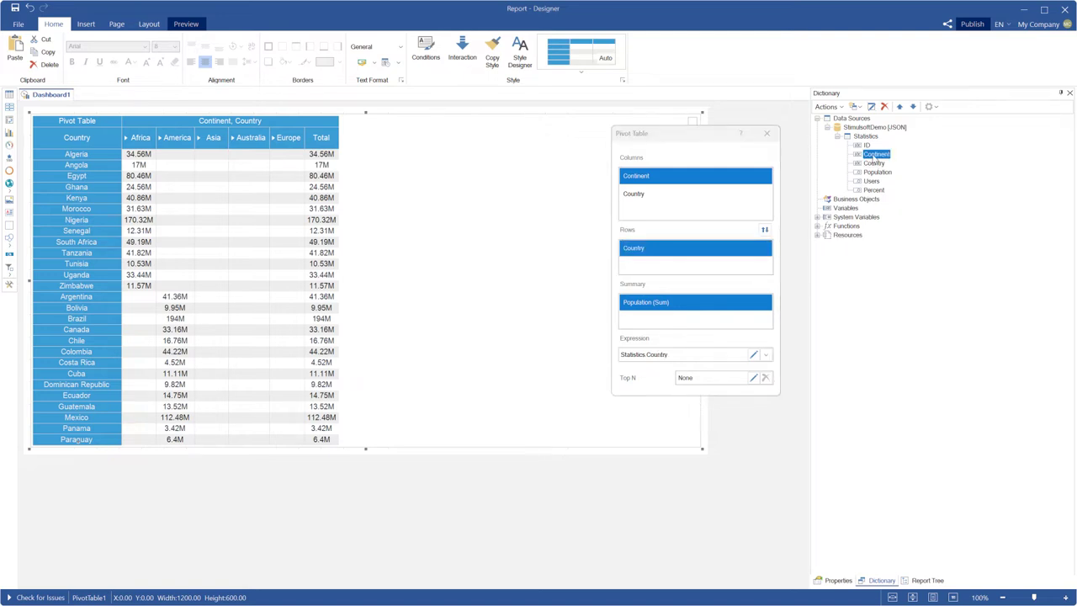
click(871, 181)
drag(876, 155, 719, 243)
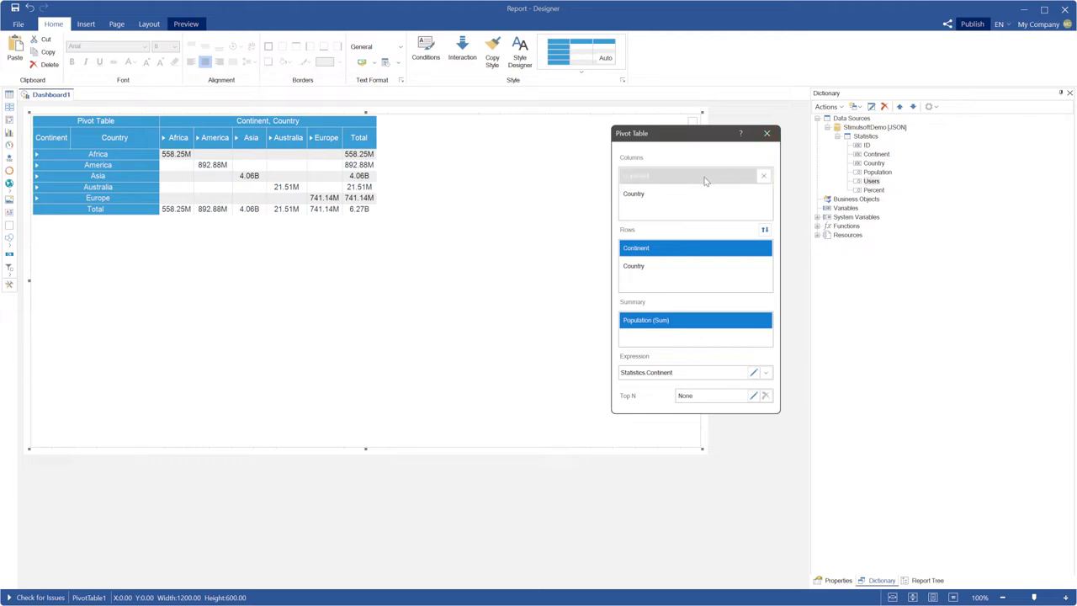
Sort the Continent columns descending and set the Country column sort direction to None
click(837, 580)
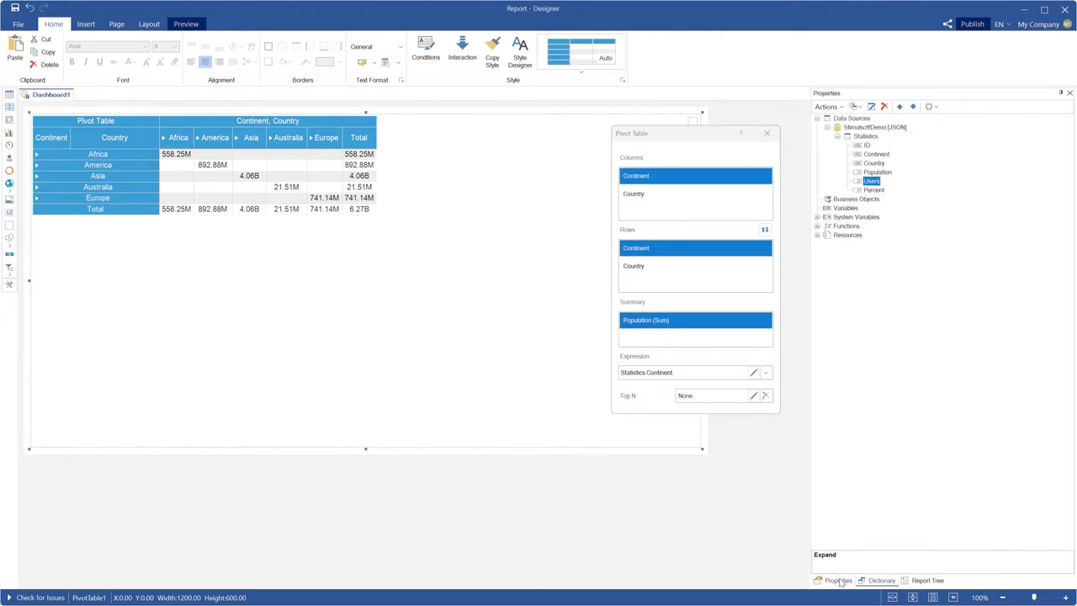
click(852, 191)
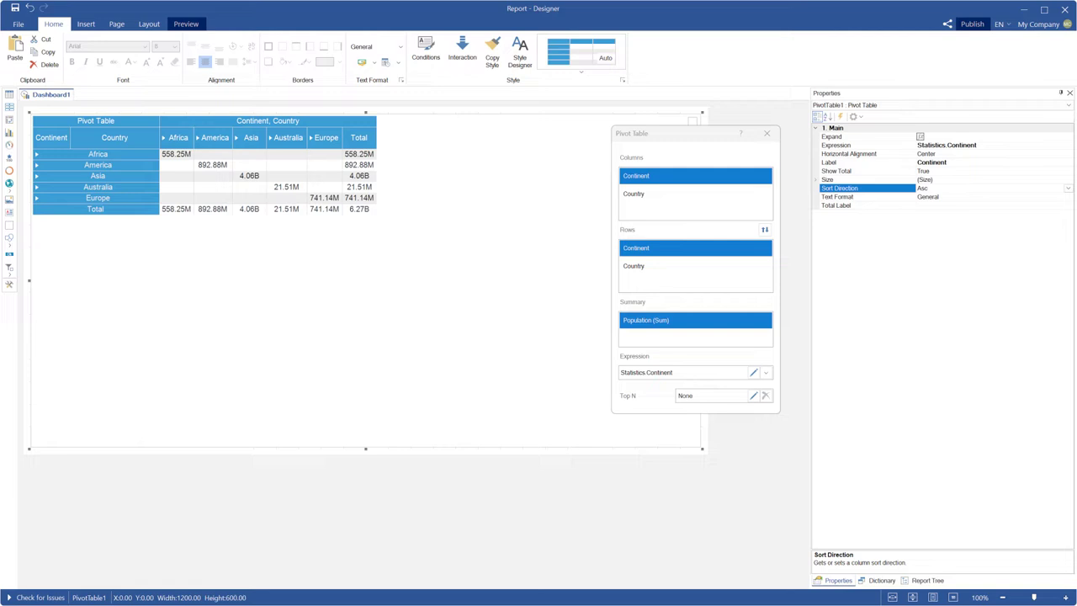
click(1067, 187)
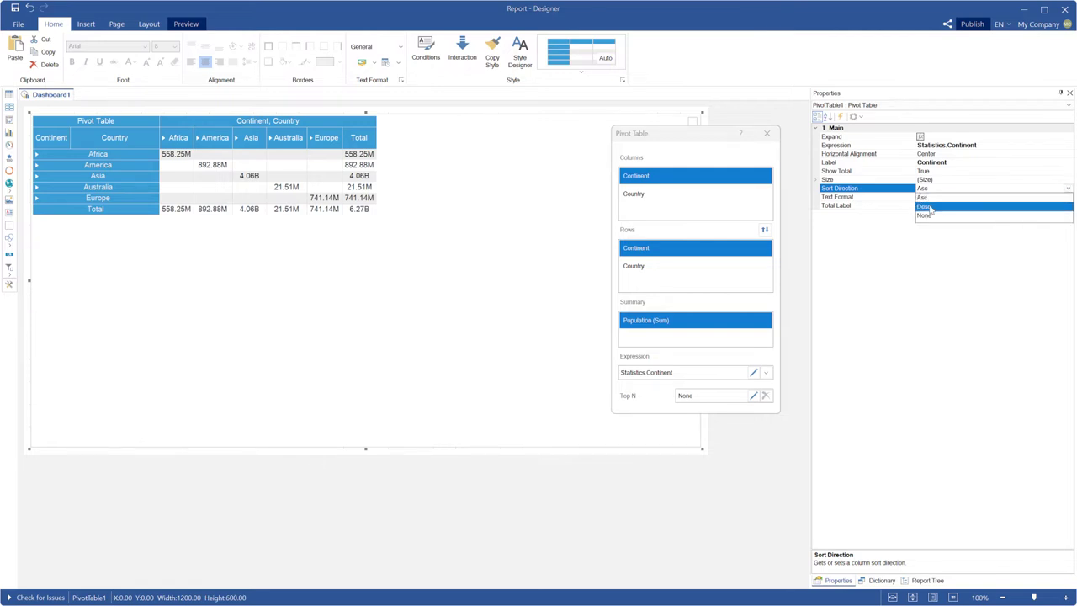
click(924, 206)
click(716, 199)
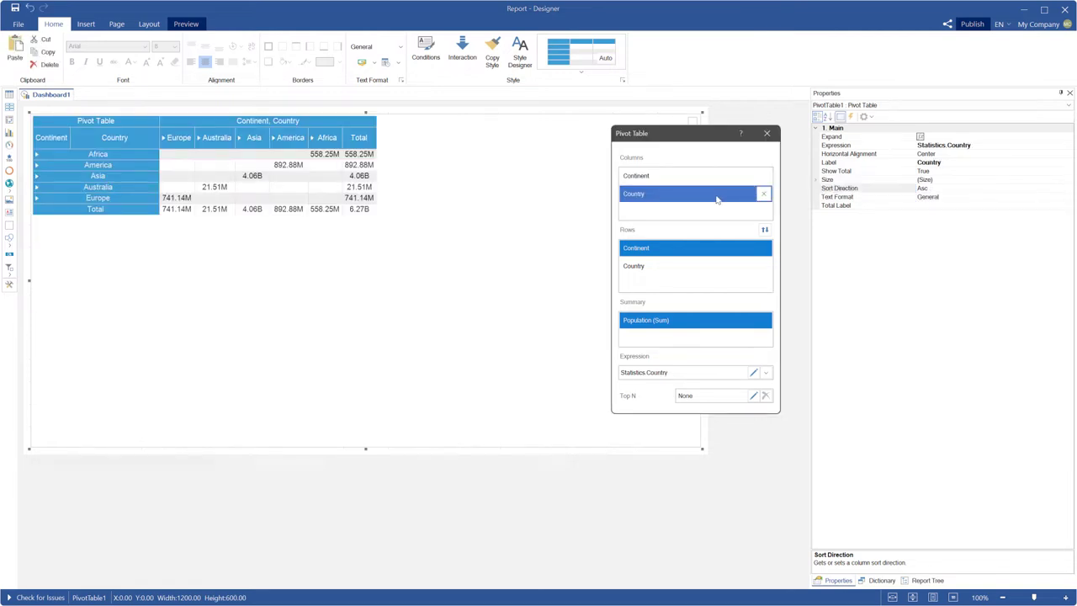
click(998, 190)
click(1067, 188)
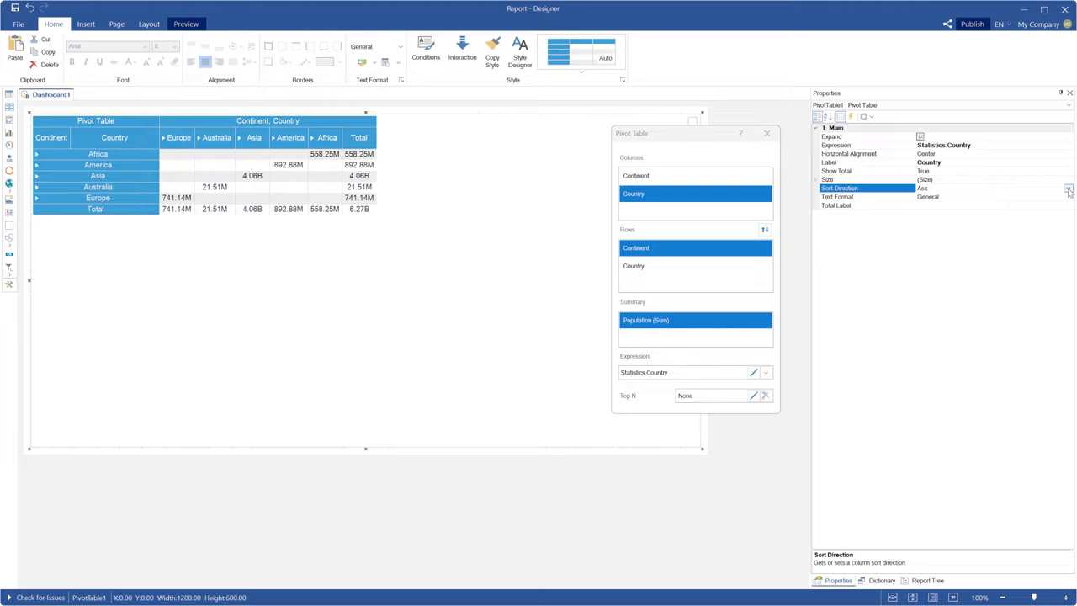
click(923, 215)
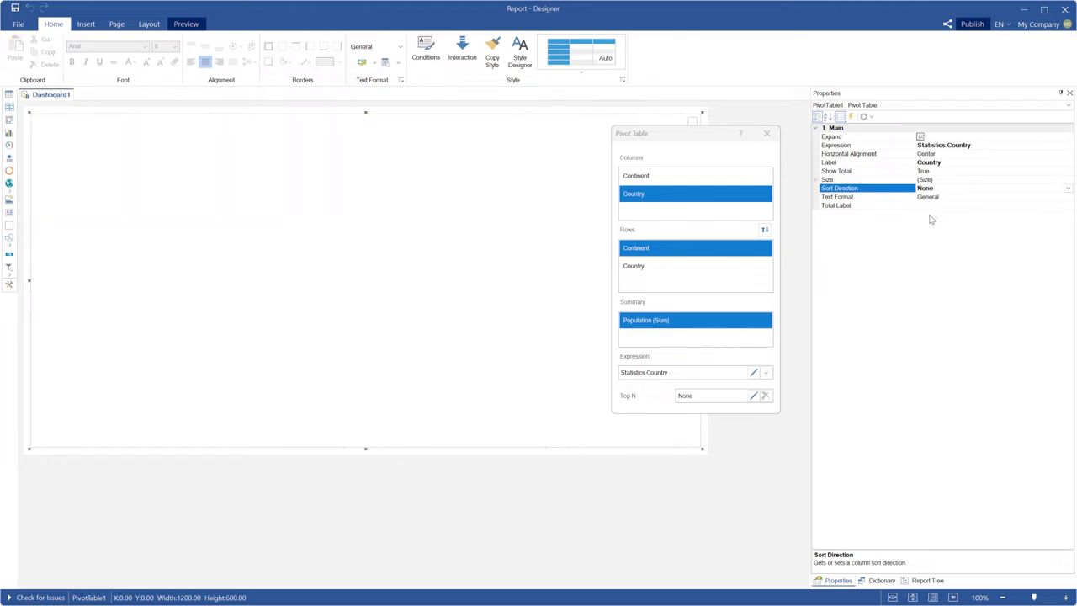
Sort the Country rows in descending order, close the editor, and preview the dashboard
click(711, 249)
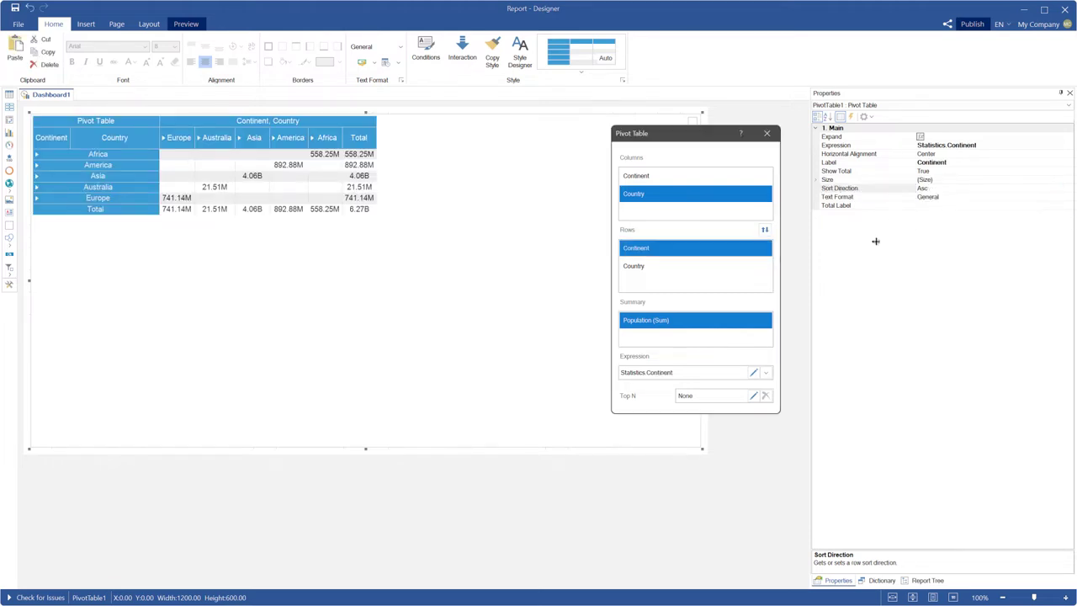
click(729, 268)
click(1033, 190)
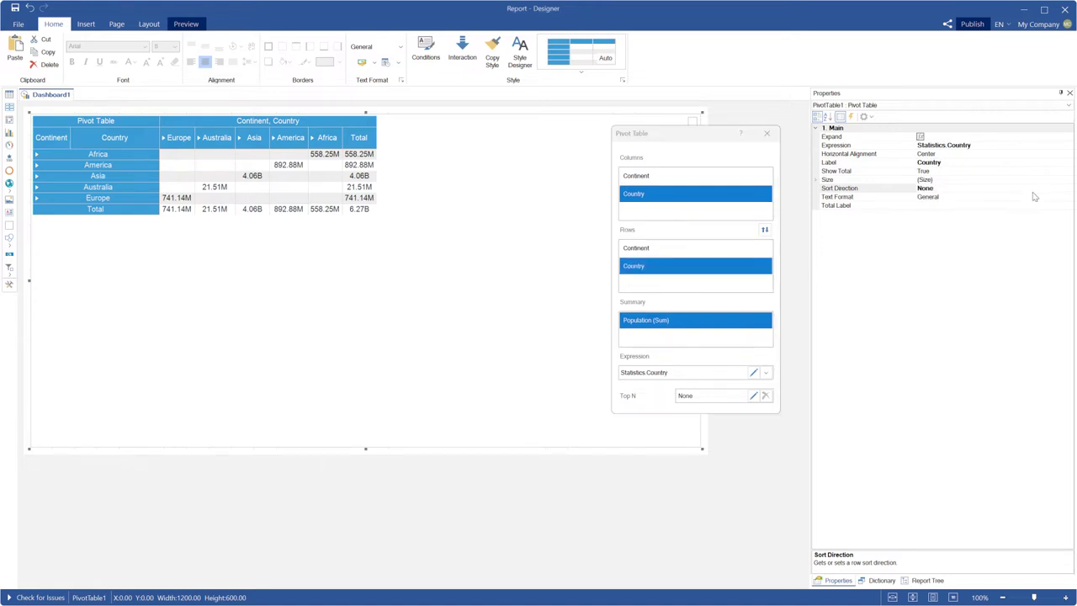
click(1059, 188)
click(928, 214)
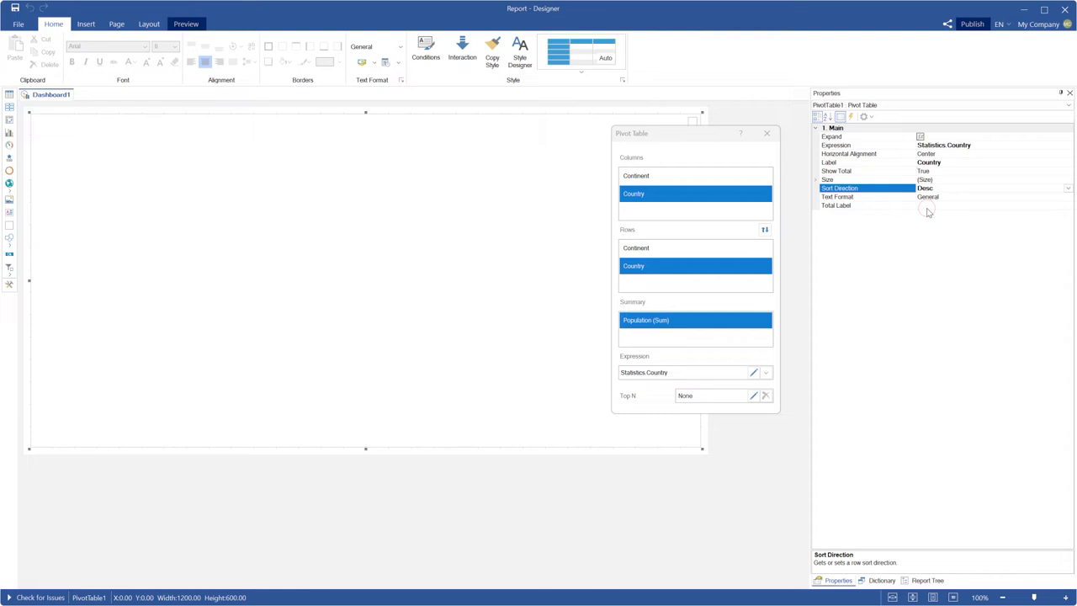
click(767, 134)
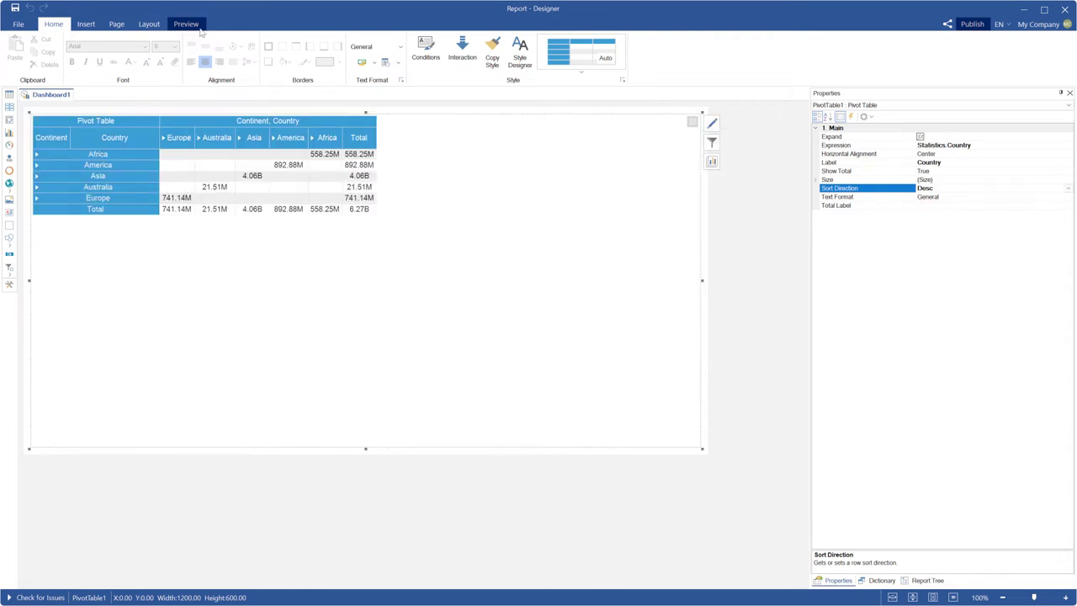
click(193, 24)
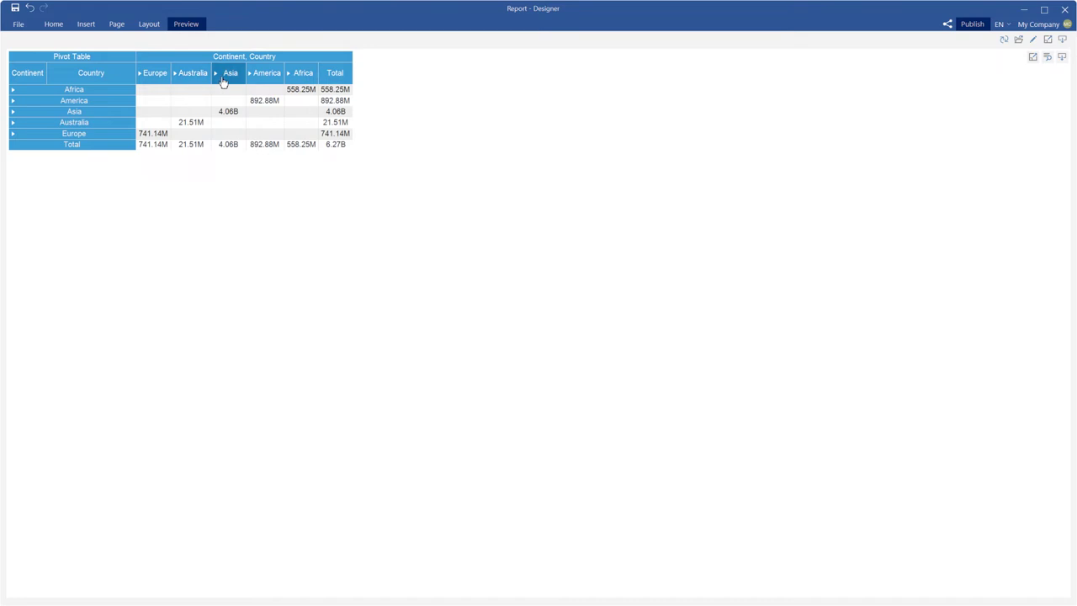
In the preview, expand and collapse the America, Europe and Africa continent groups
click(249, 74)
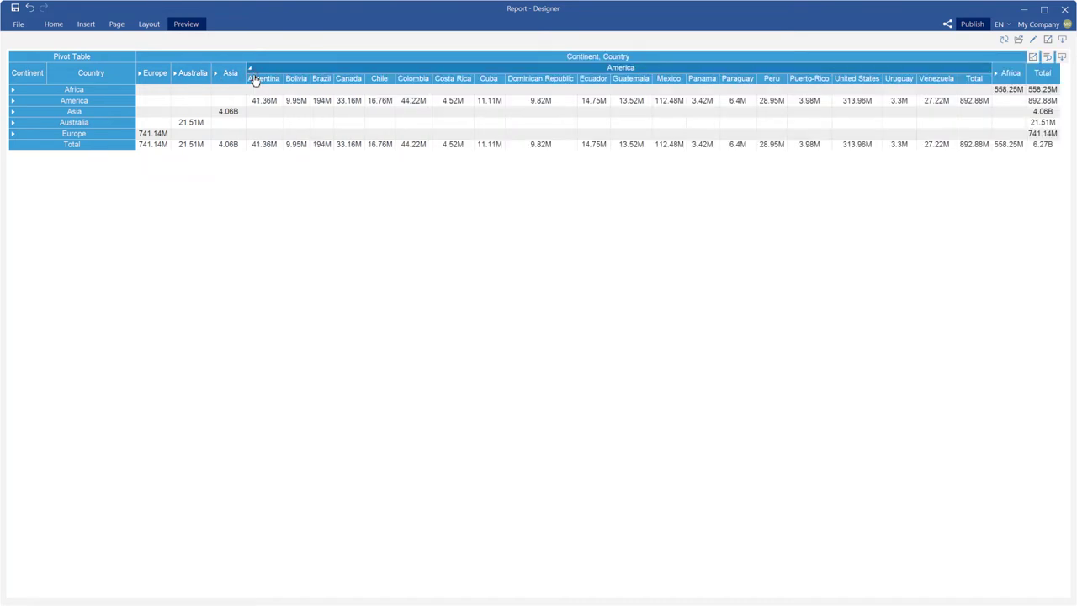
click(91, 101)
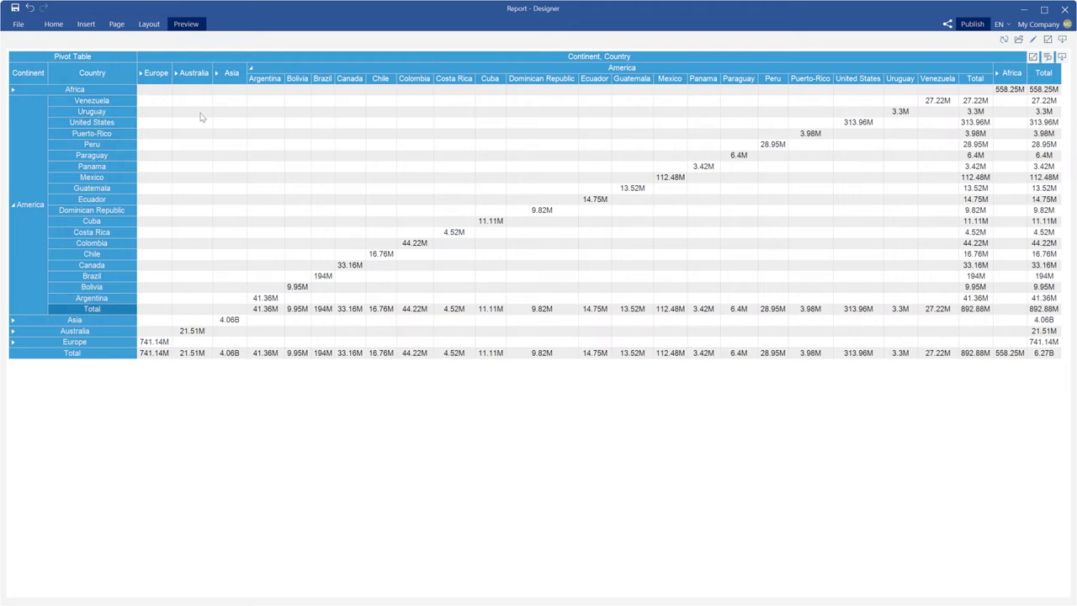
click(249, 67)
click(144, 73)
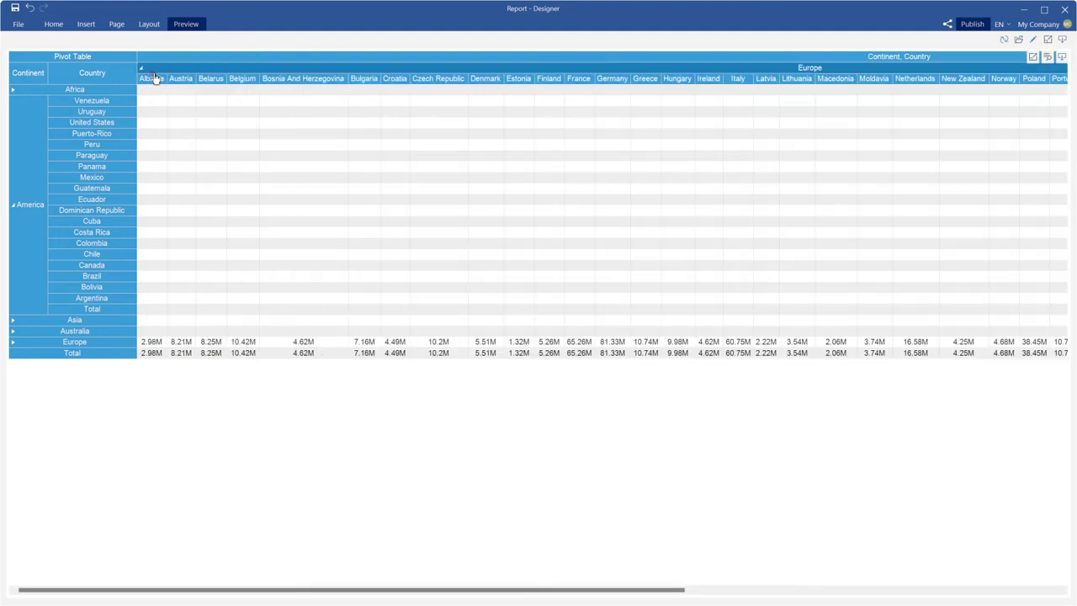
click(154, 74)
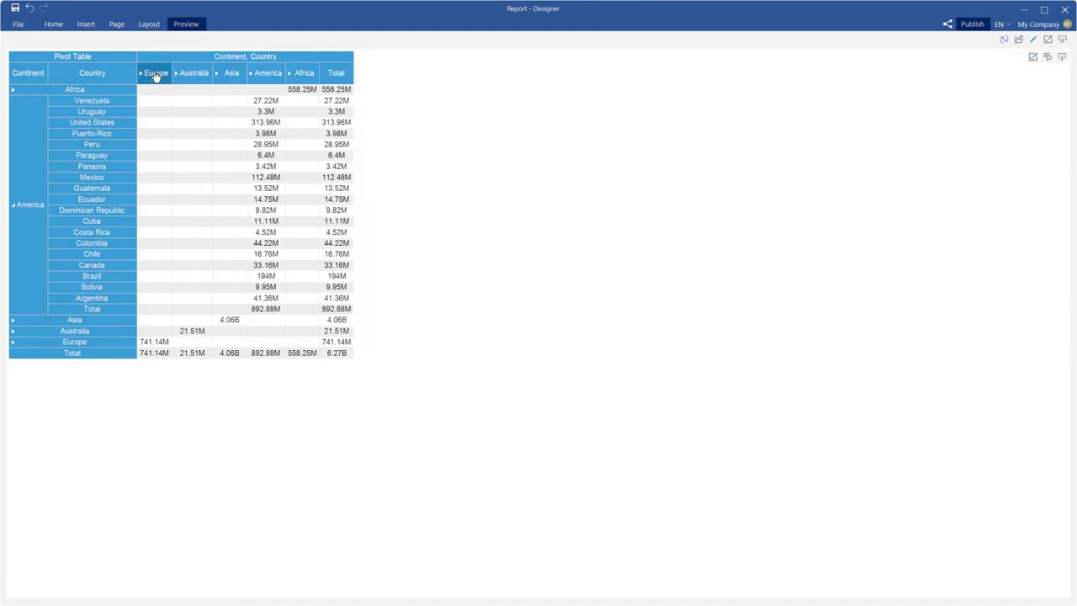
click(305, 74)
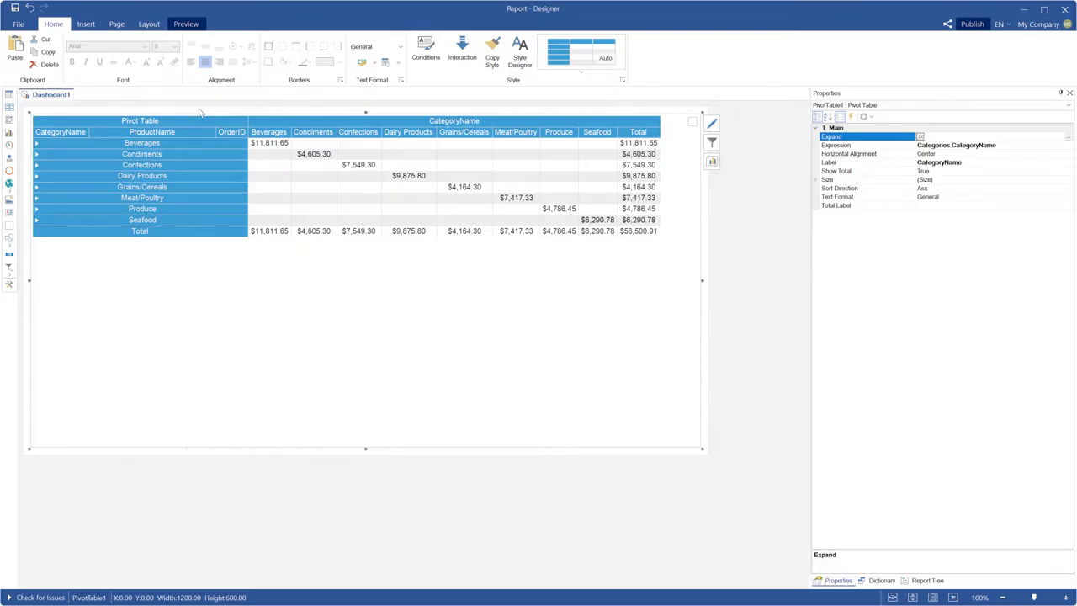
Preview the category pivot and expand, then collapse, the Beverages category and Chai product
click(202, 176)
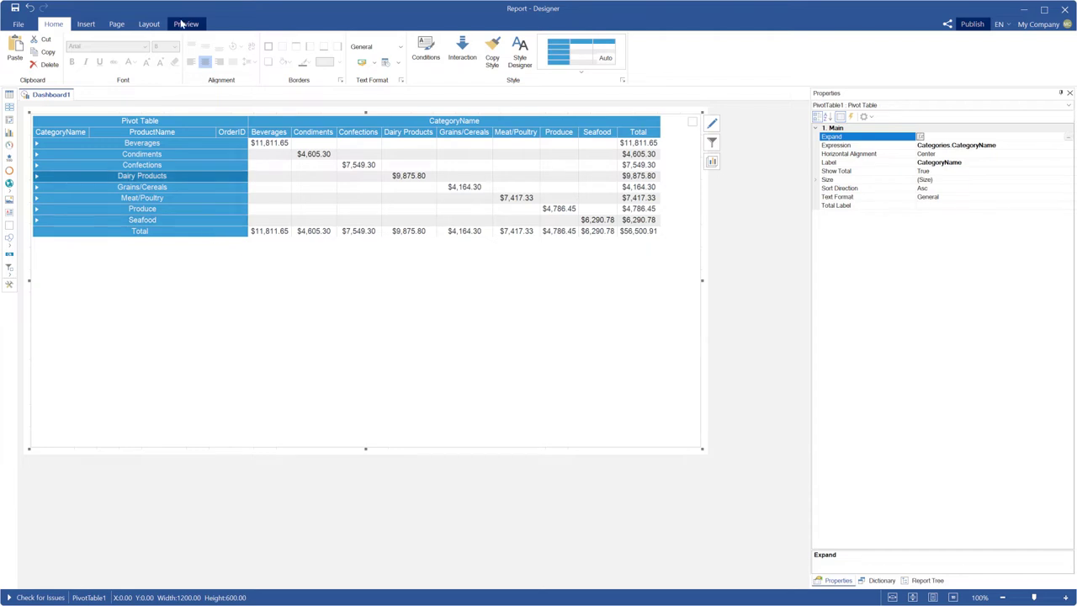
click(184, 25)
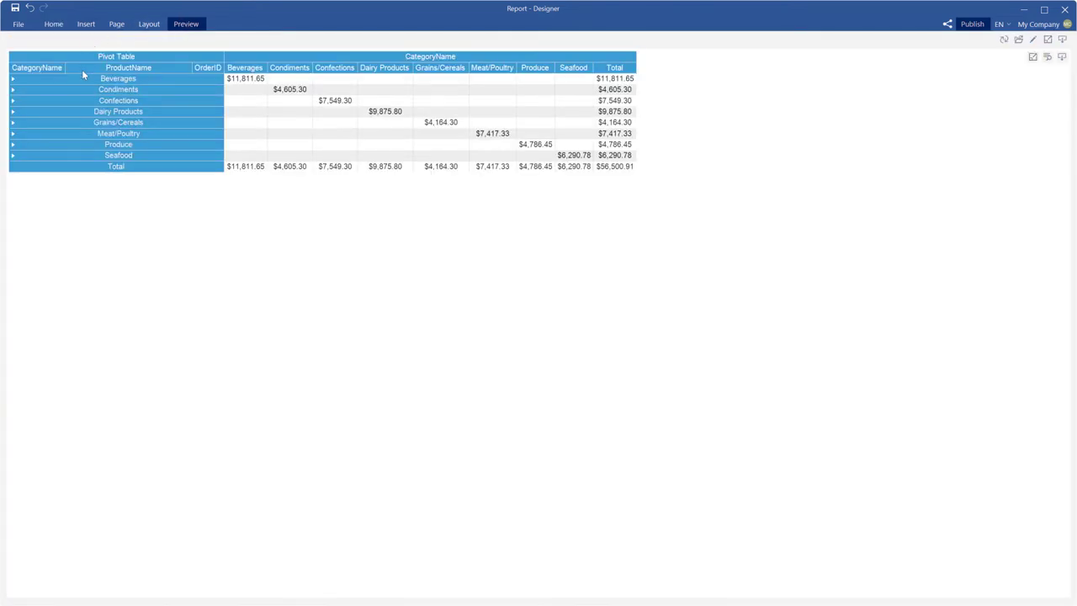
double_click(82, 79)
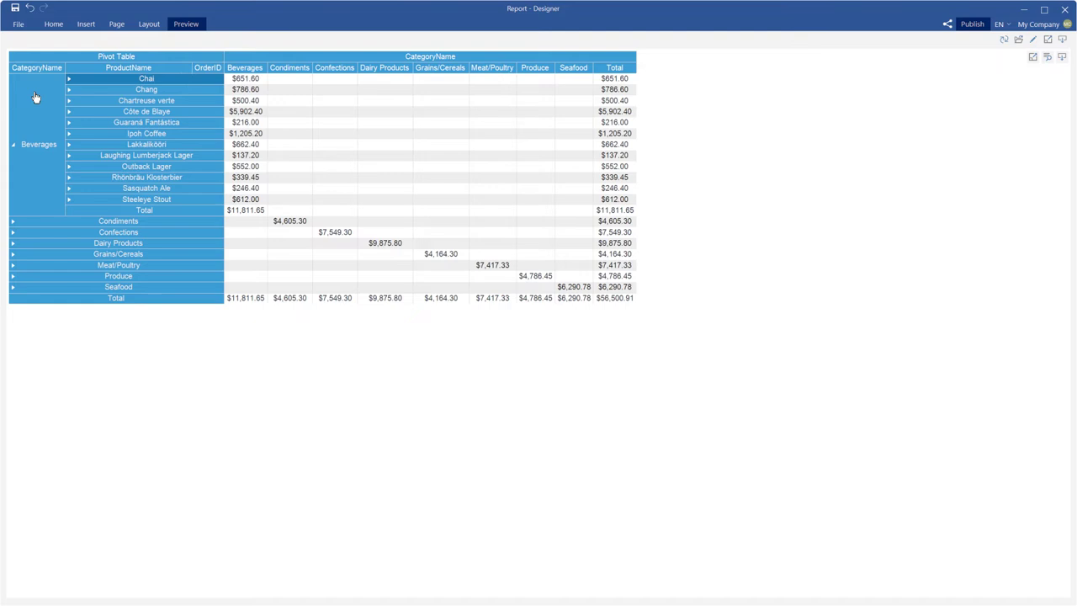
double_click(36, 99)
double_click(46, 84)
double_click(95, 81)
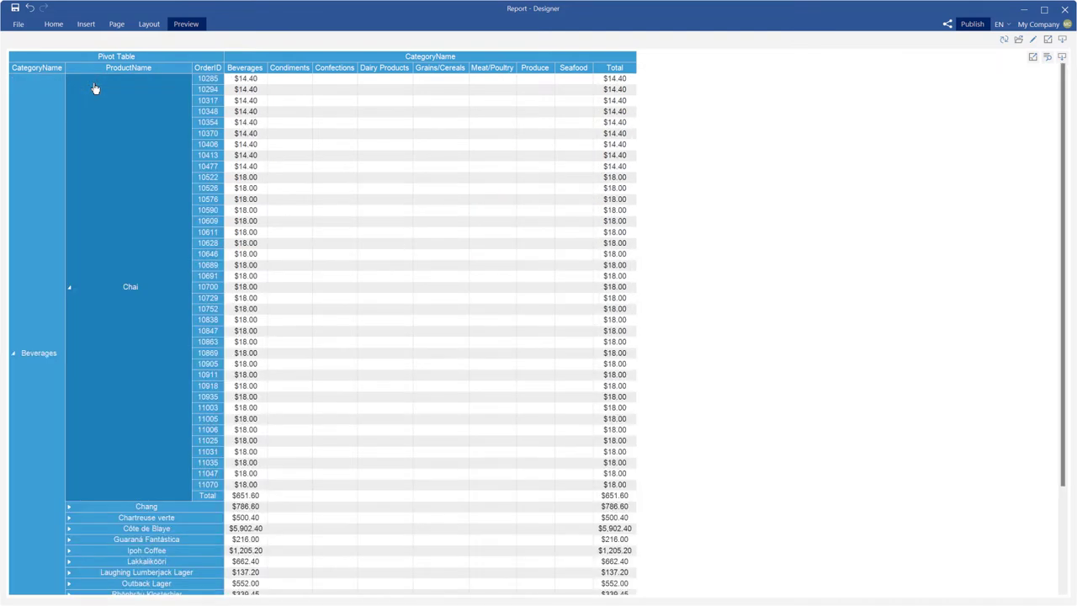
double_click(95, 89)
double_click(50, 98)
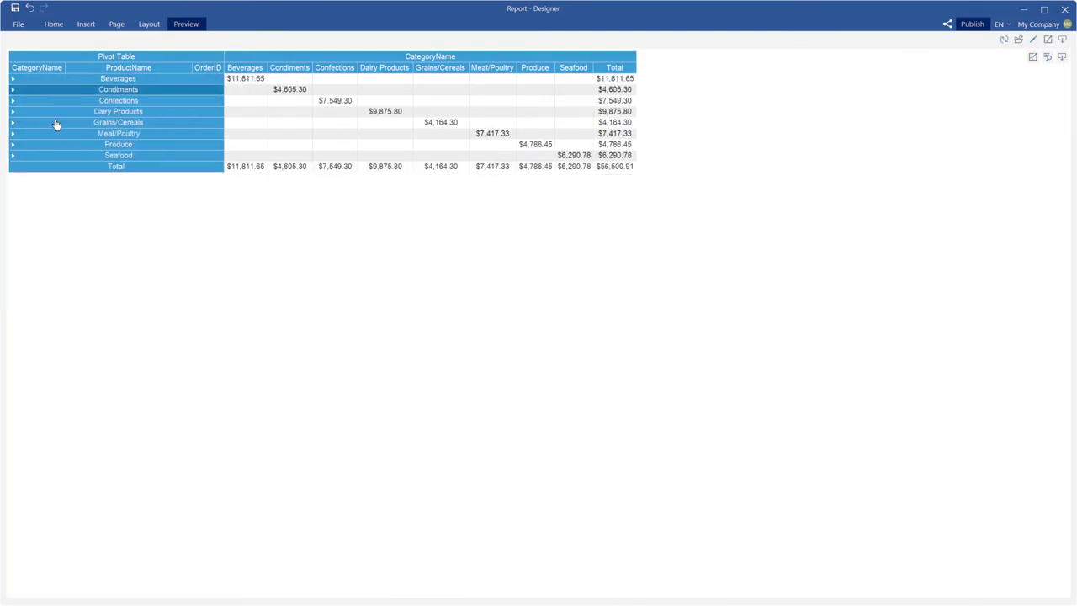
Expand Produce and Tofu, then collapse Tofu's order rows again
double_click(52, 147)
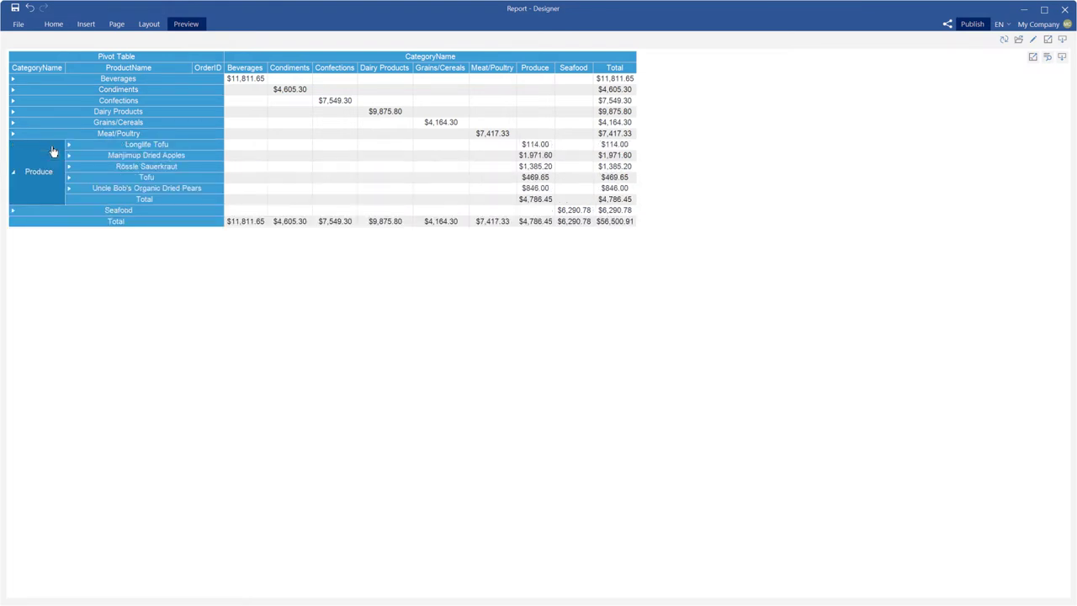
double_click(96, 177)
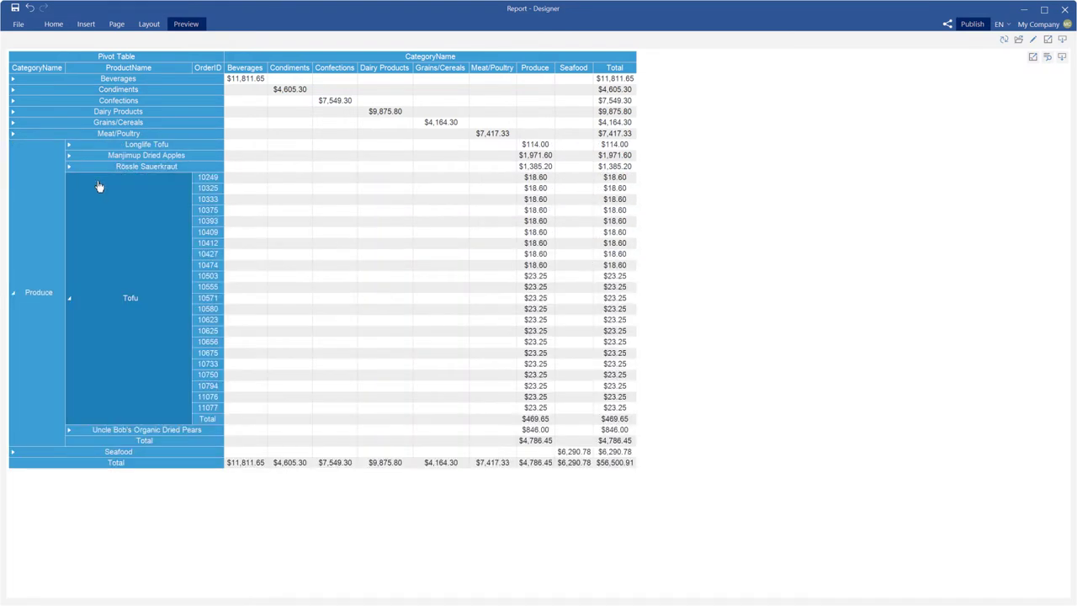
double_click(126, 196)
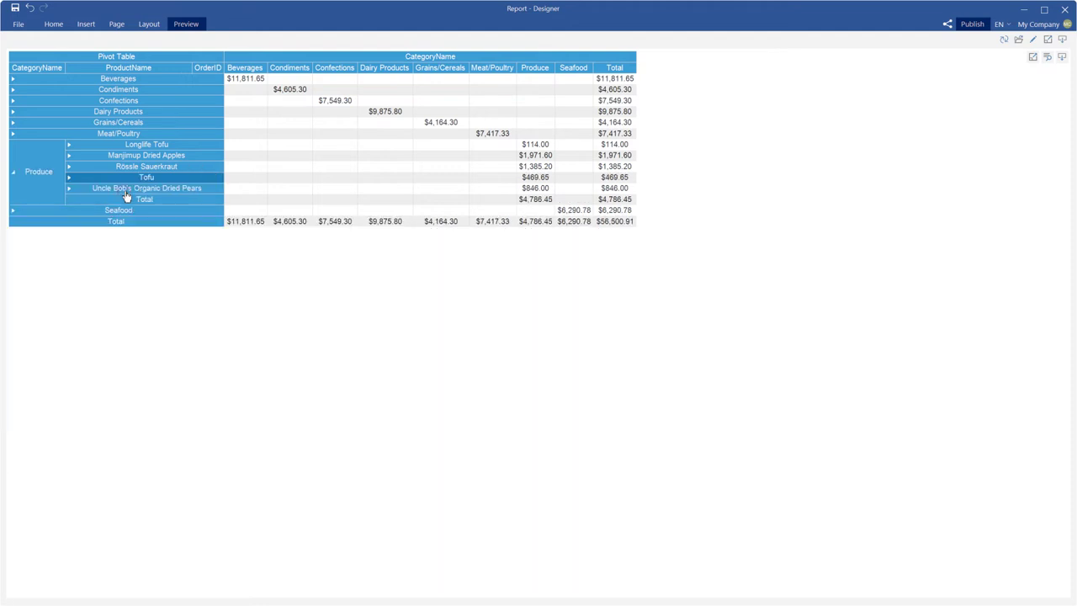
Back in design view, give the CategoryName row field the Expand expression index > 6
click(54, 25)
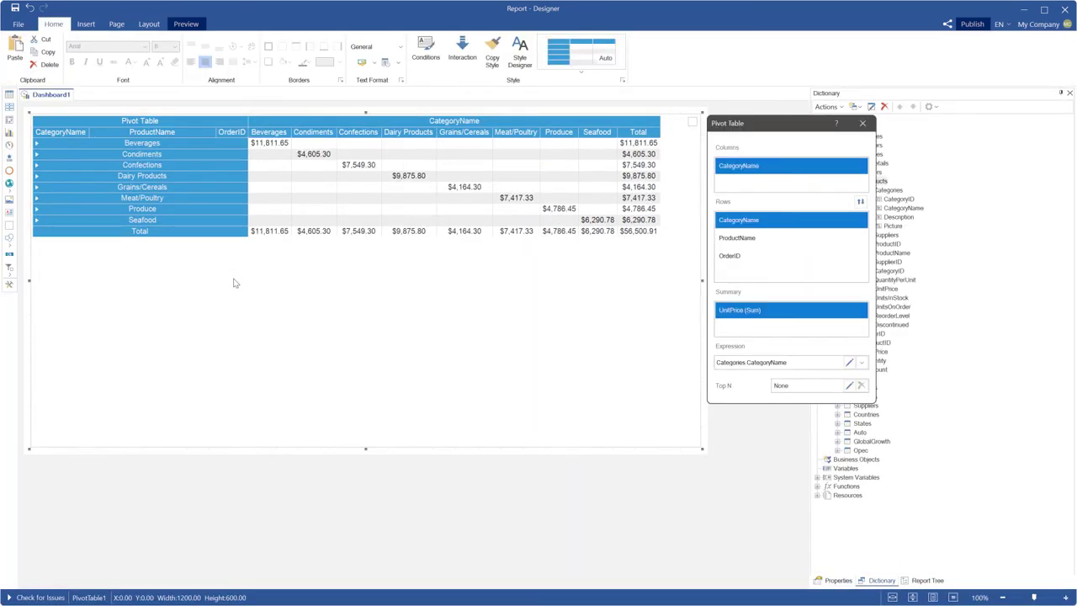
drag(791, 126, 707, 128)
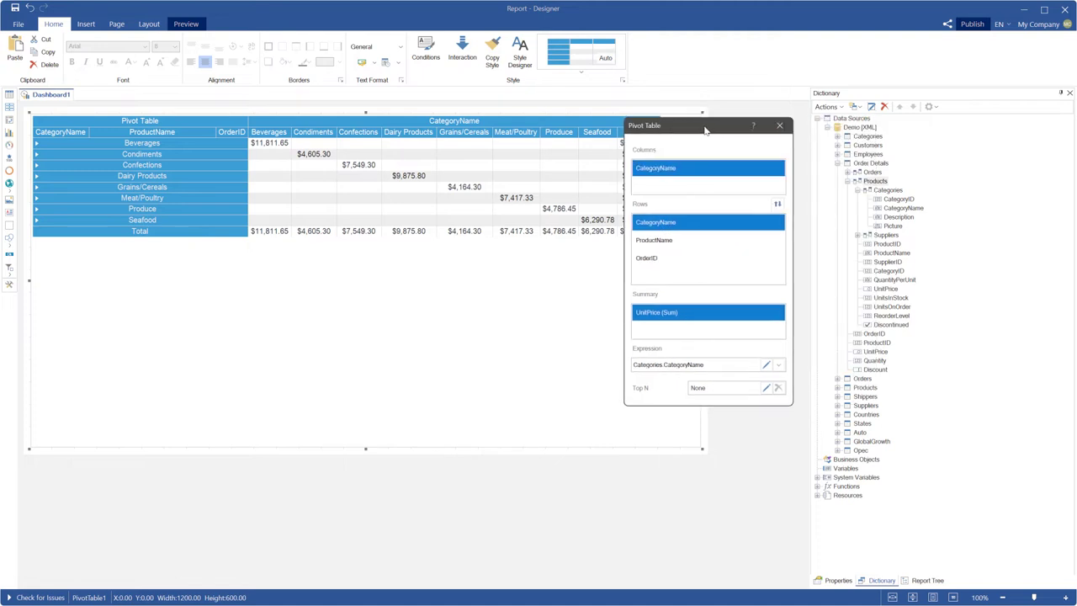
click(837, 580)
click(908, 137)
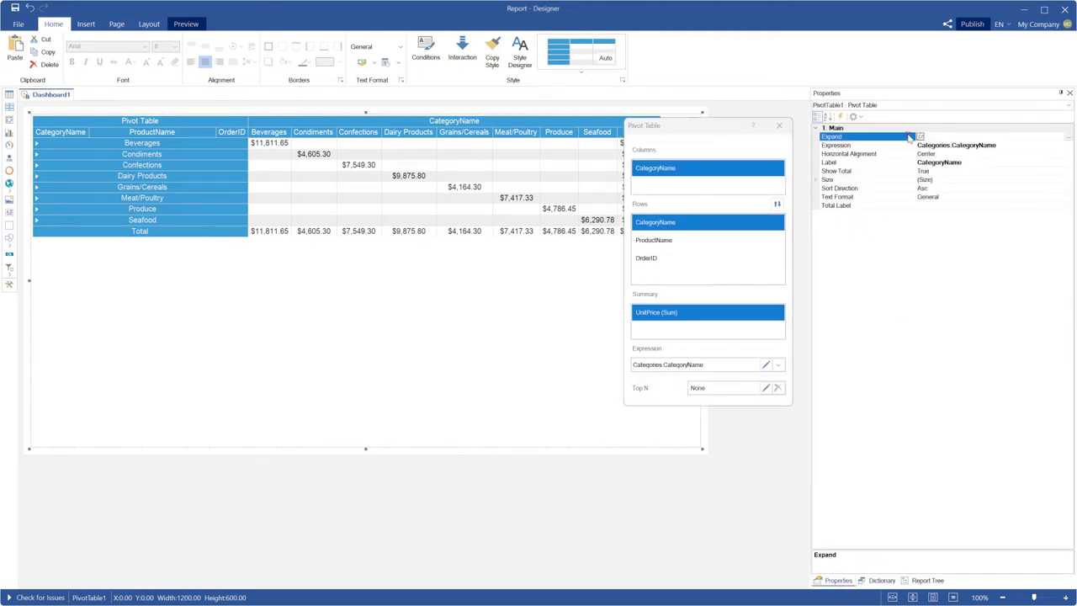
click(1062, 143)
click(1066, 137)
click(1067, 138)
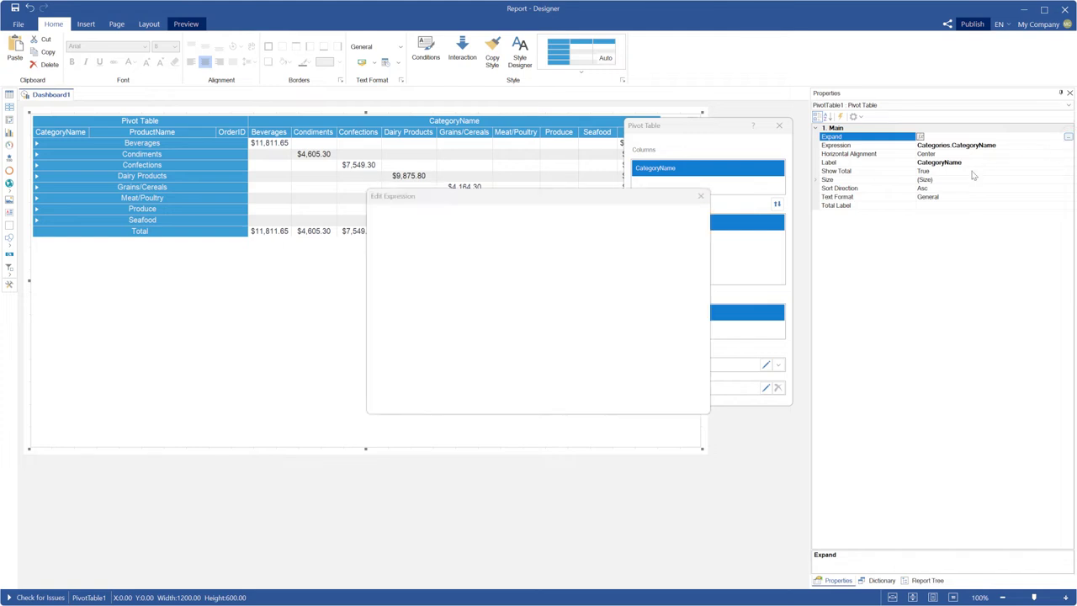
click(381, 219)
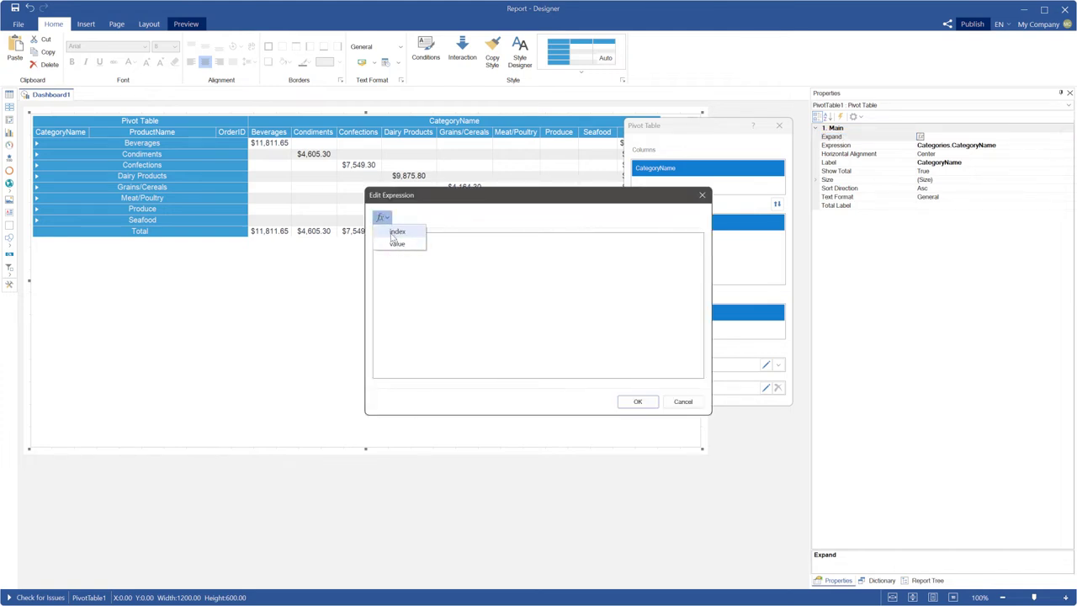
click(396, 231)
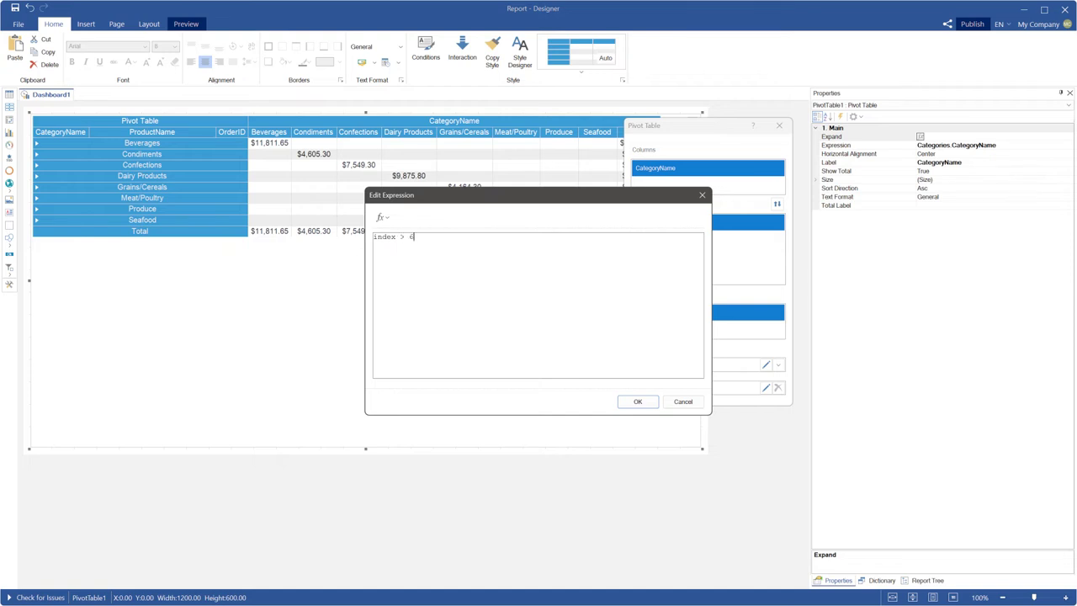
click(636, 401)
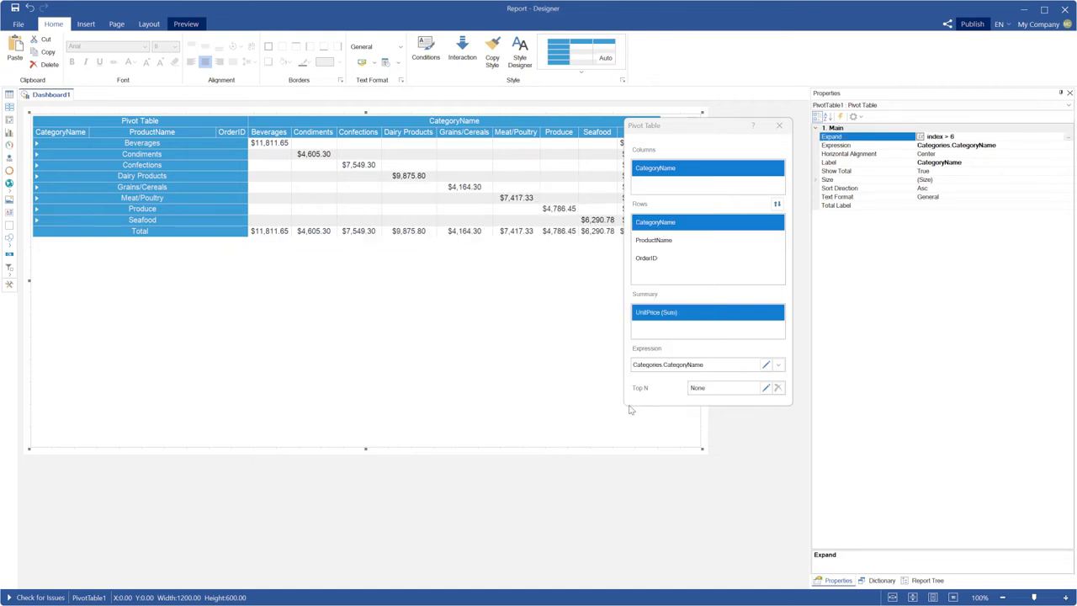
Append && value == "Produce" to the CategoryName Expand condition
click(779, 125)
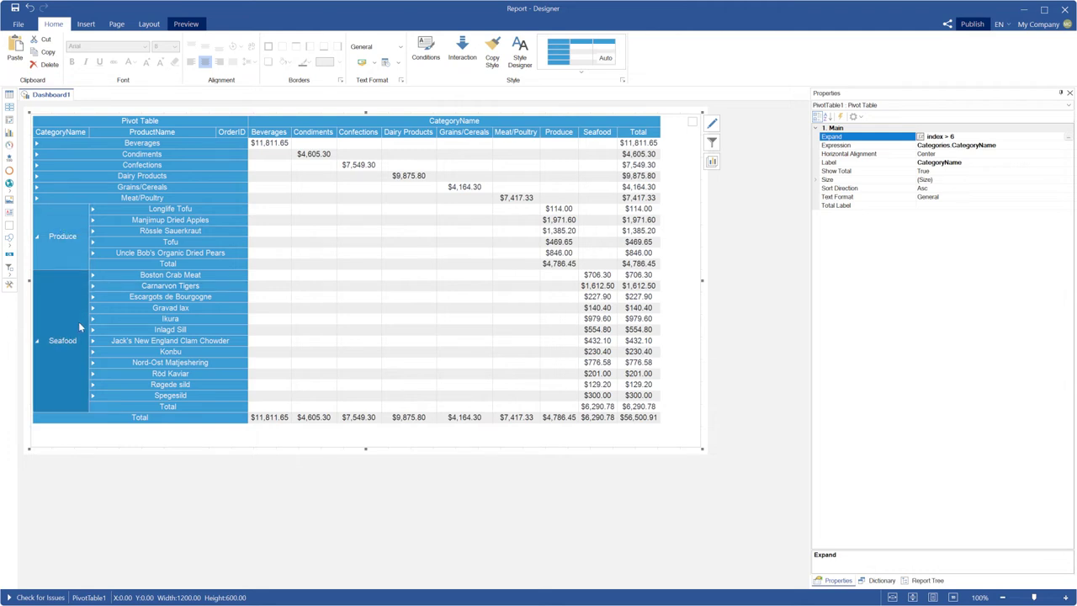
click(1067, 136)
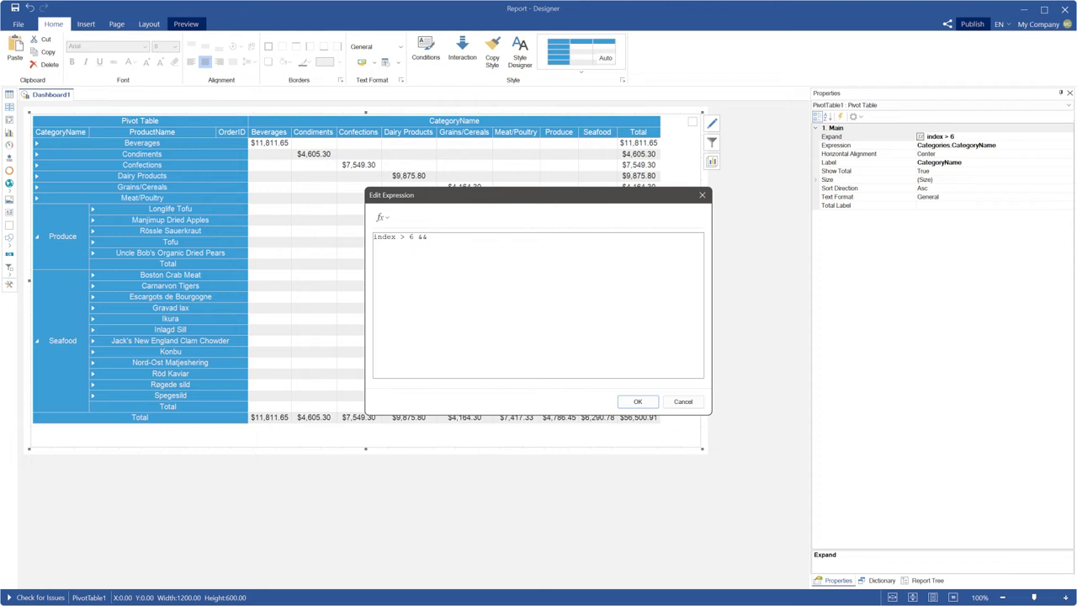
text(&&)
click(381, 217)
click(392, 247)
text(== "Produce")
click(637, 401)
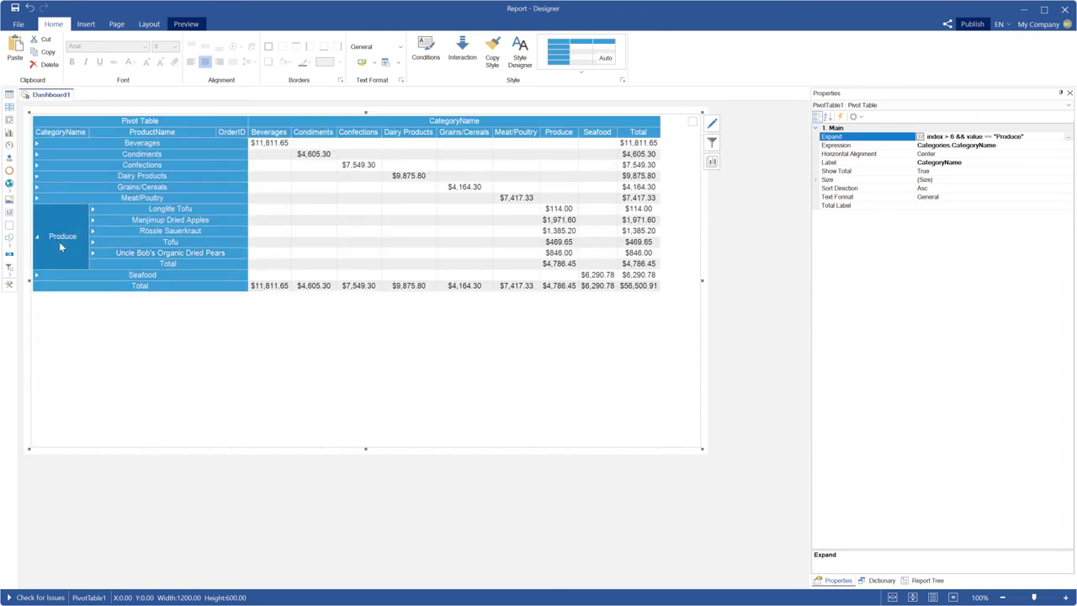
click(184, 25)
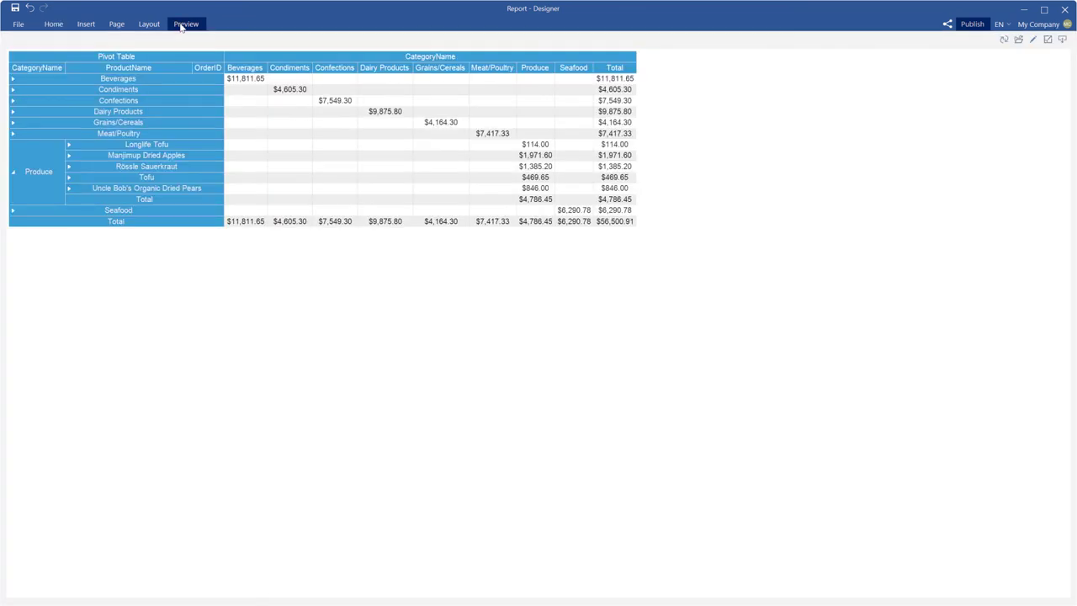
click(48, 178)
click(41, 148)
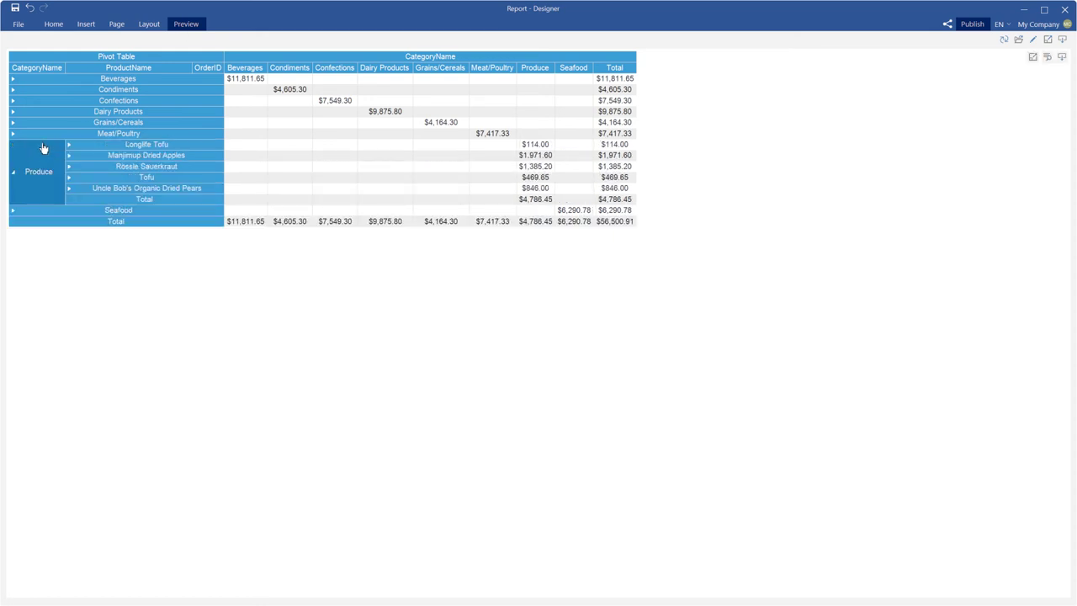
click(53, 24)
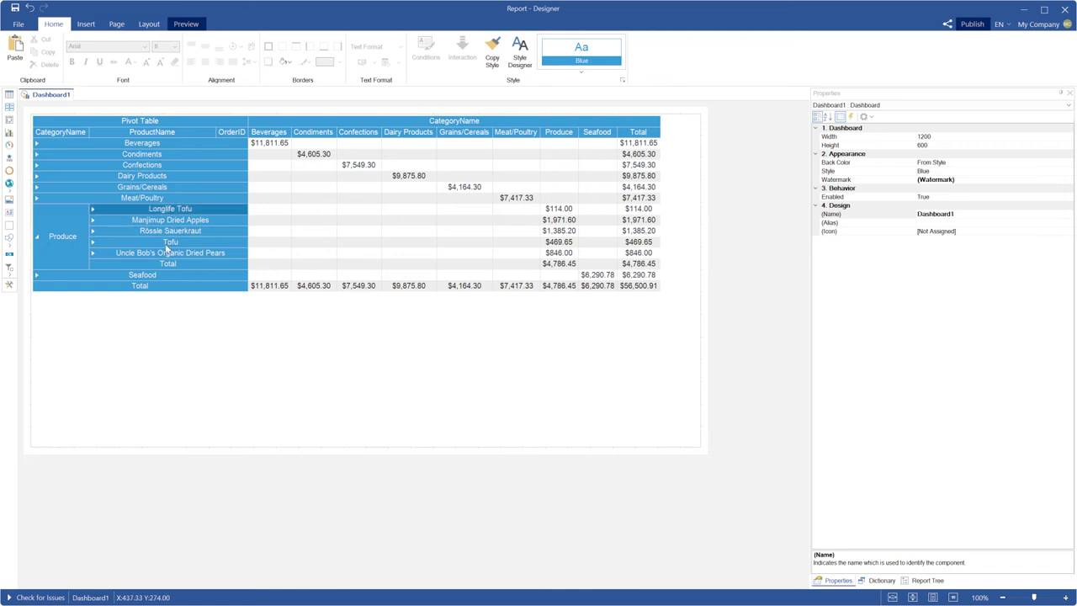
Set the ProductName row field's Expand condition to value == "Tofu" and preview the dashboard
double_click(293, 238)
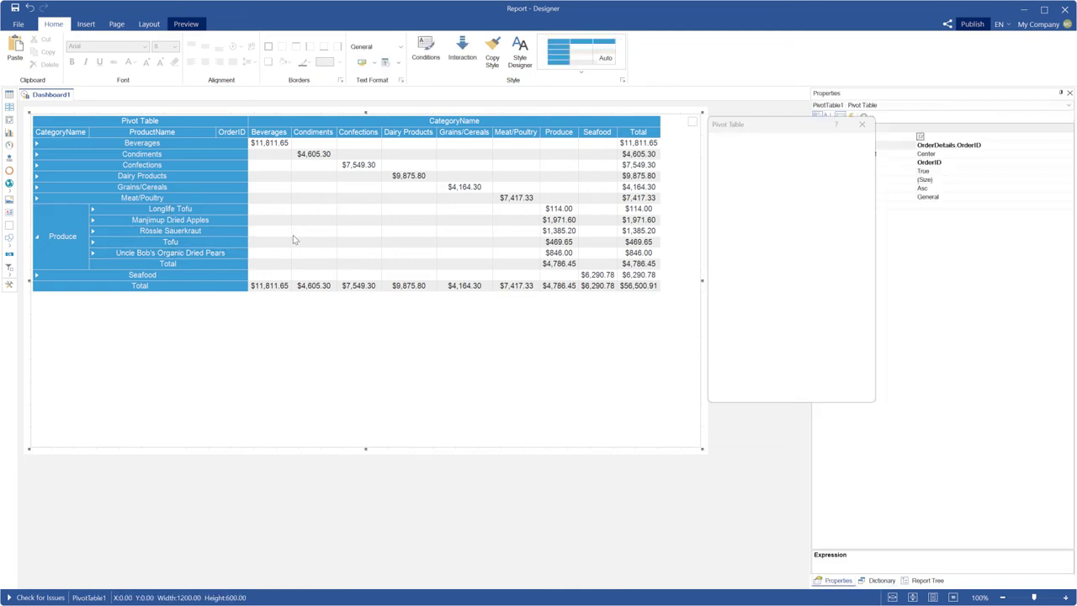
click(740, 240)
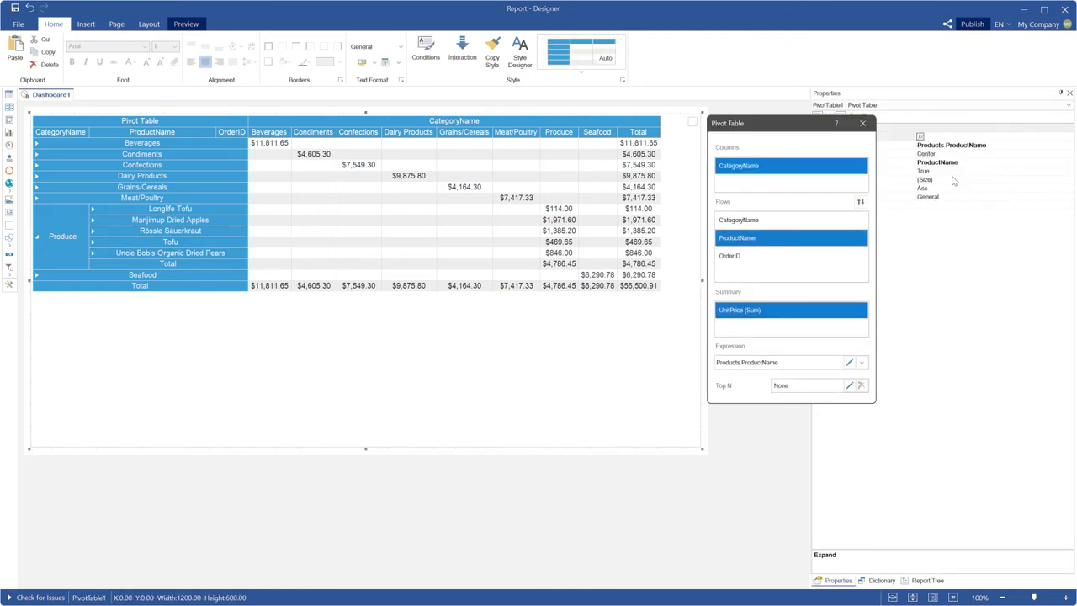
drag(828, 122, 766, 126)
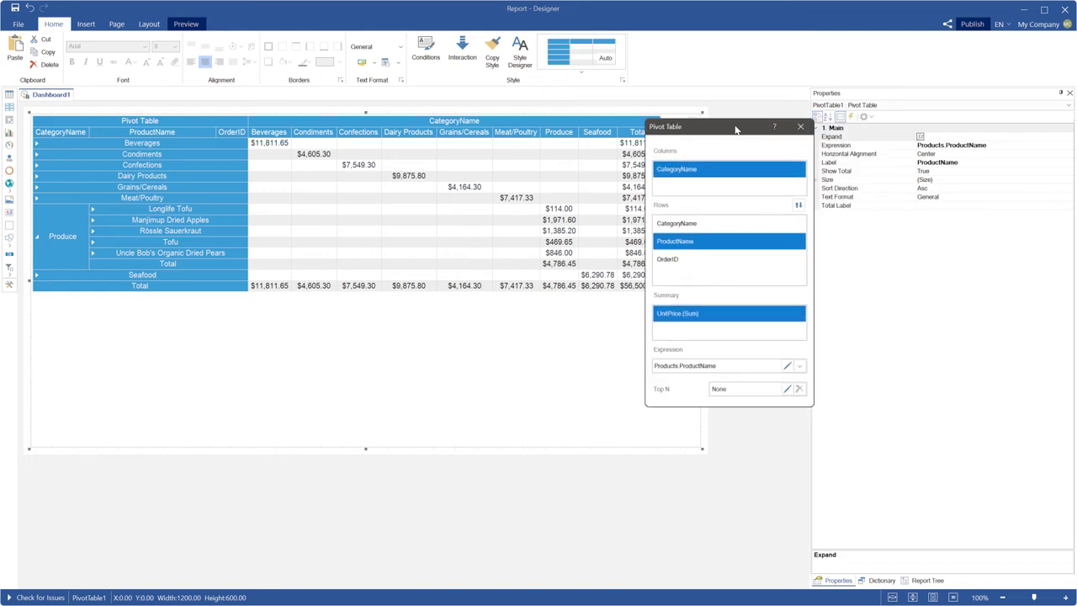
click(1039, 137)
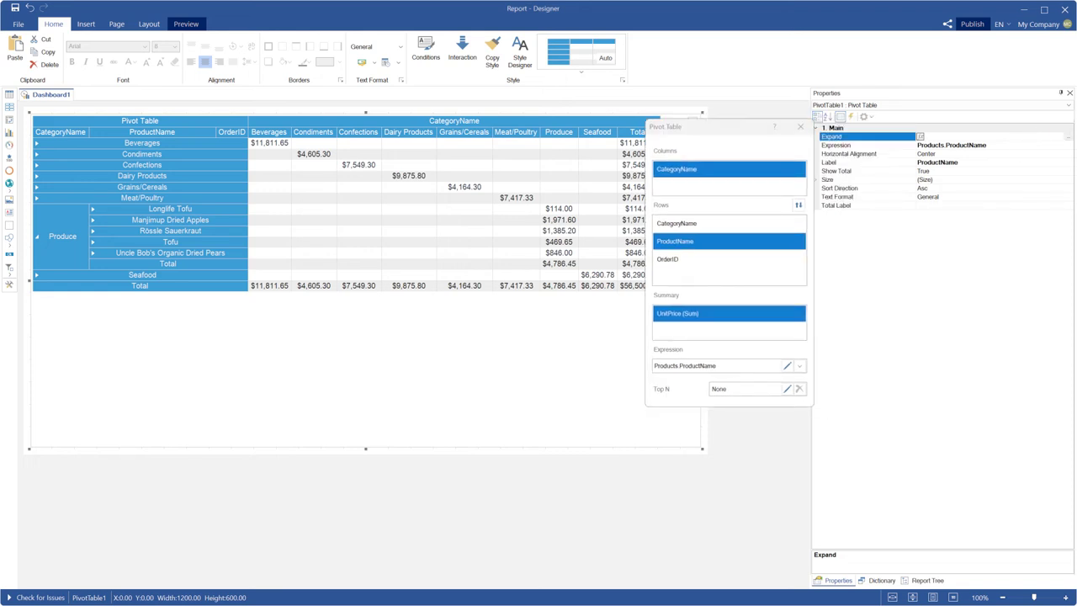
click(1067, 137)
click(383, 218)
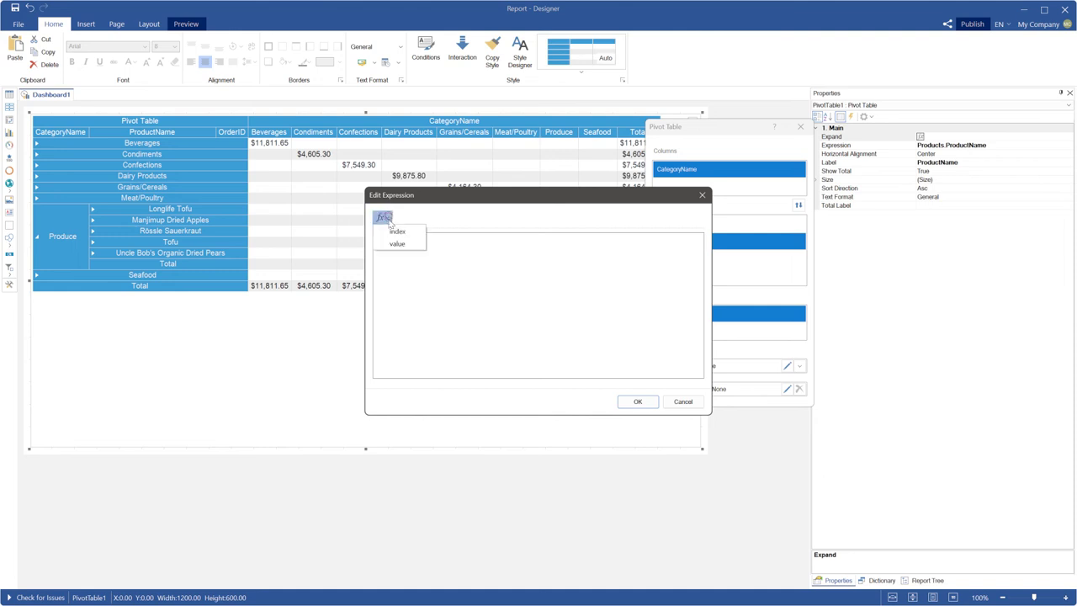
click(397, 243)
text(== "Tofu")
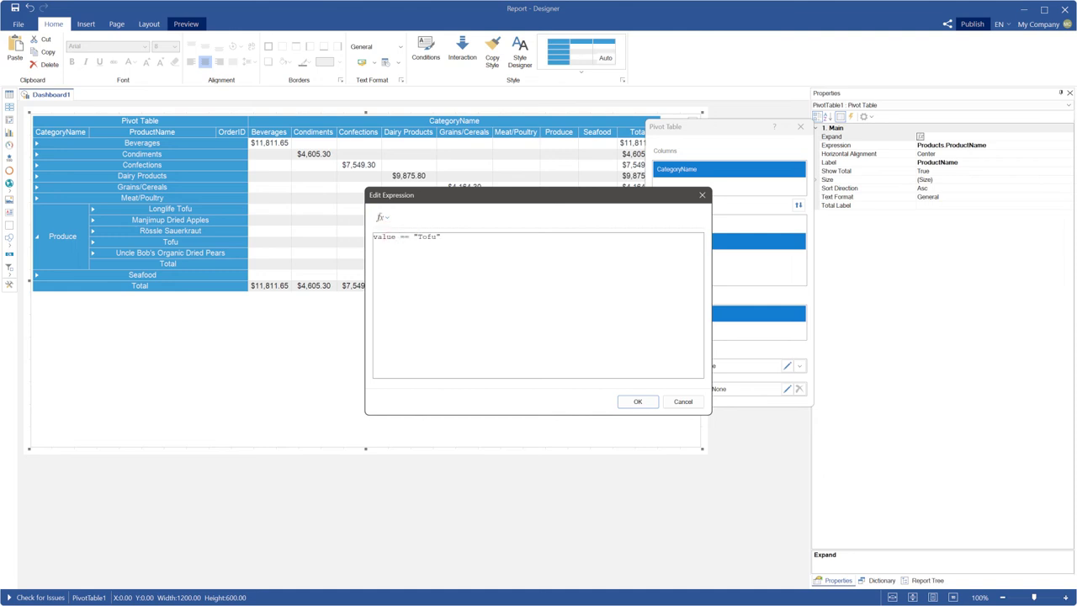
click(626, 403)
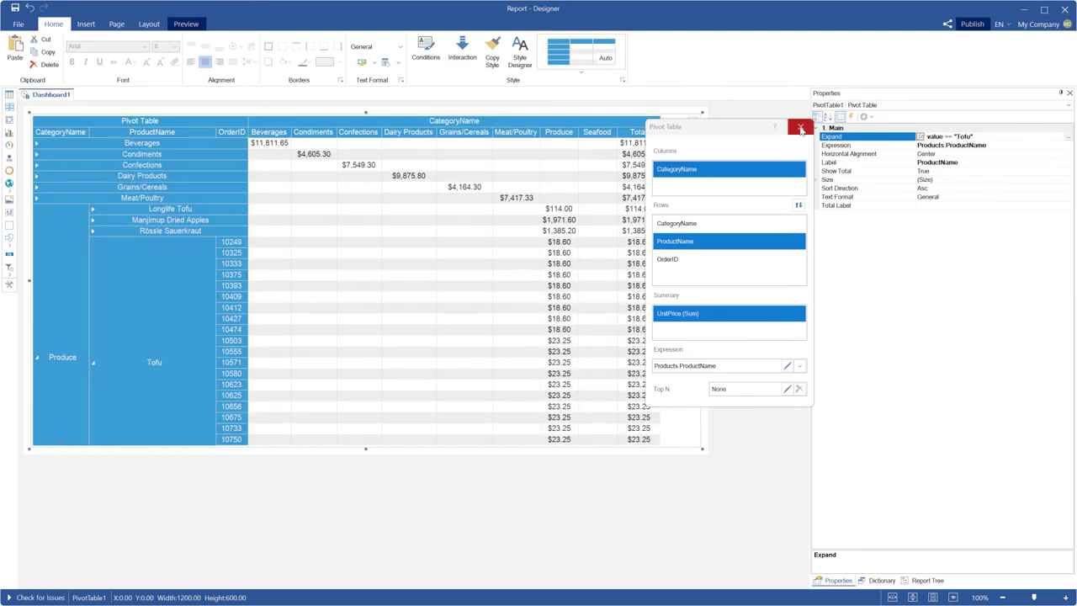
click(800, 128)
click(188, 24)
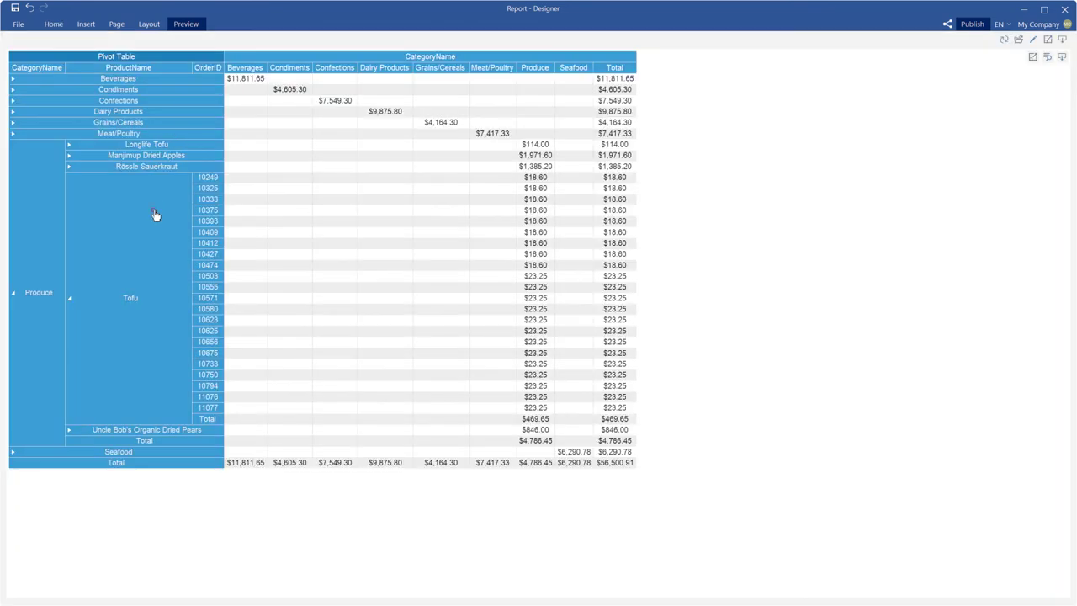
In the preview, toggle the Tofu, Uncle Bob's Organic Dried Pears and Produce rows, then return to design view
click(154, 215)
click(144, 180)
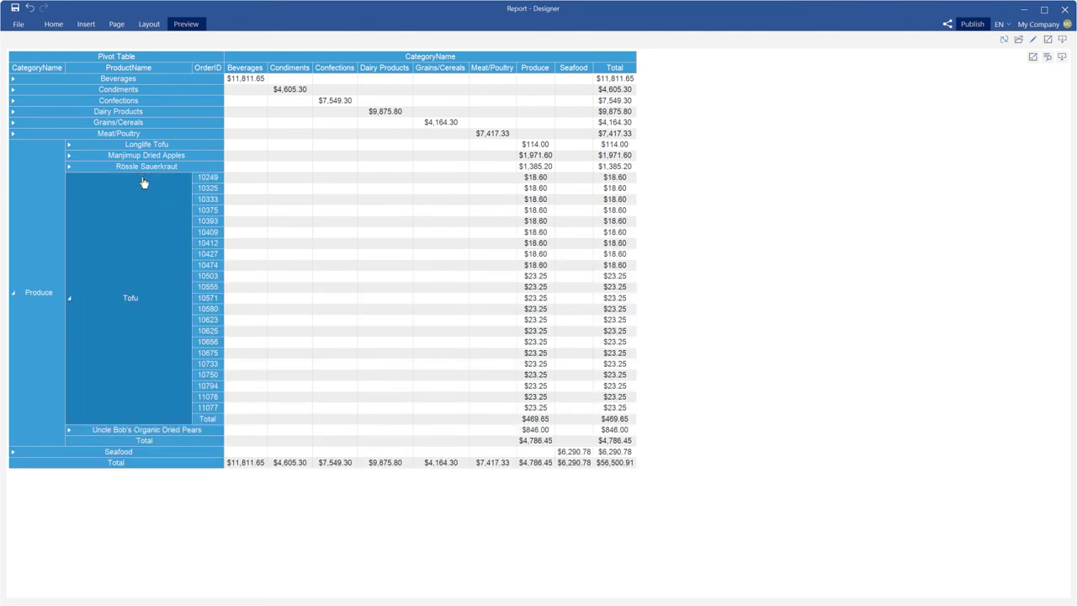
click(131, 431)
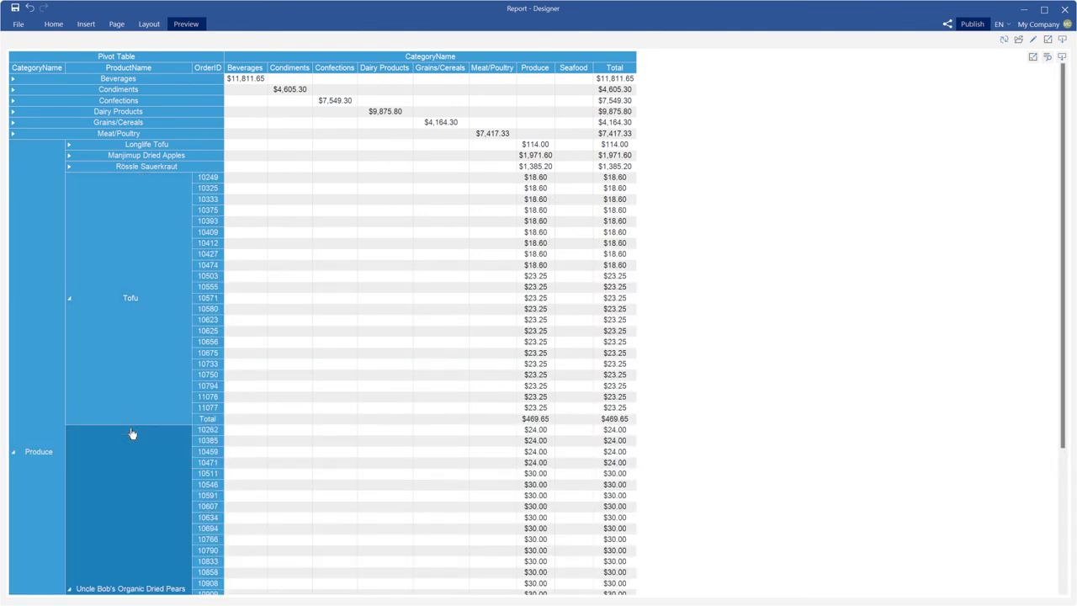
scroll(132, 434, down, 5)
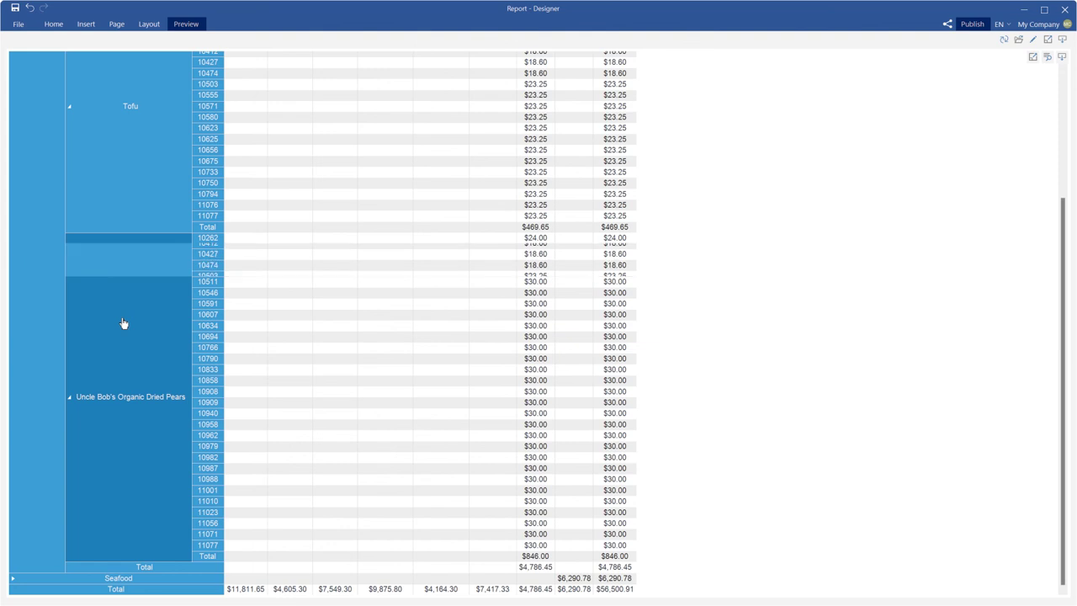
click(123, 323)
click(123, 321)
click(40, 173)
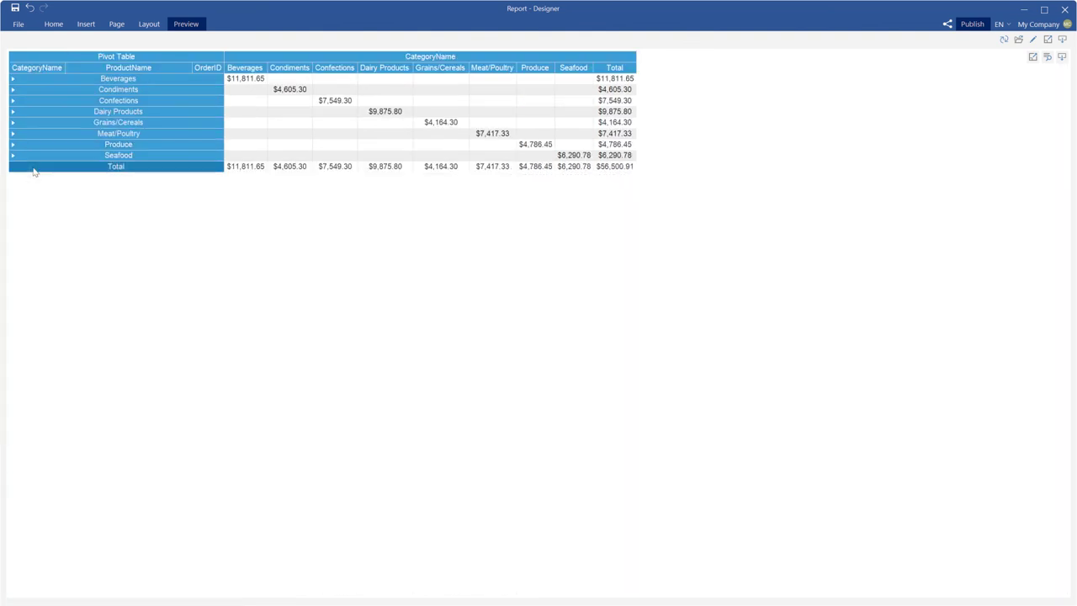
click(53, 25)
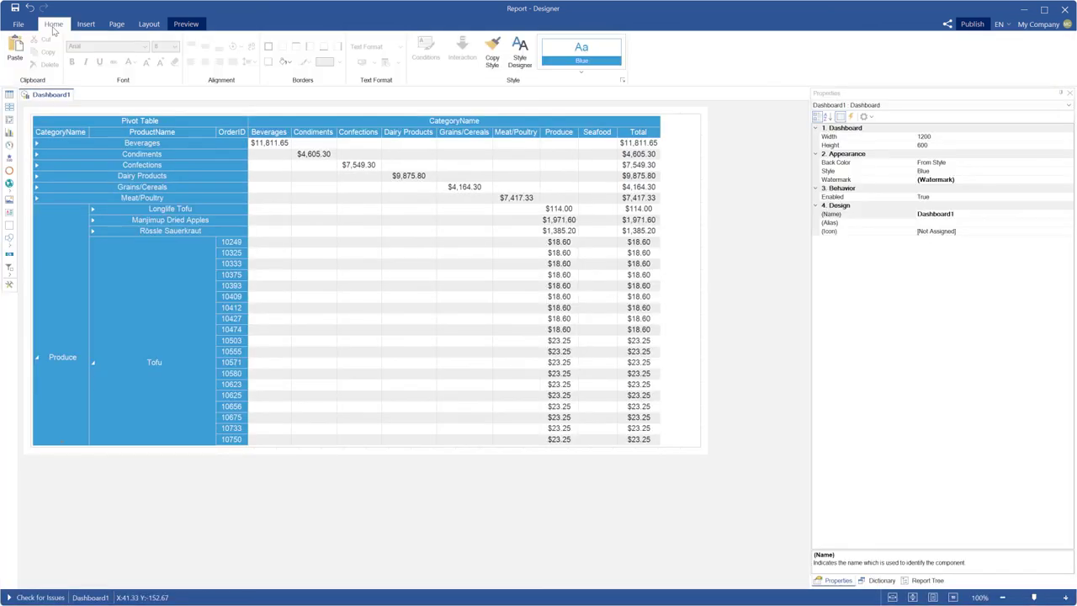